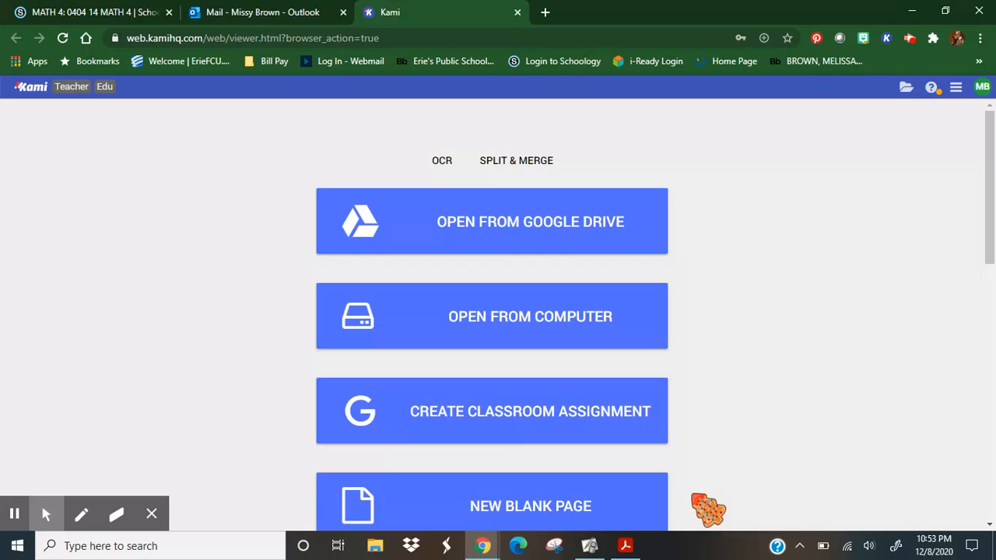
Create a new document with one page of the Blank Page type.
{"action": "left_click", "coordinate": [514, 506]}
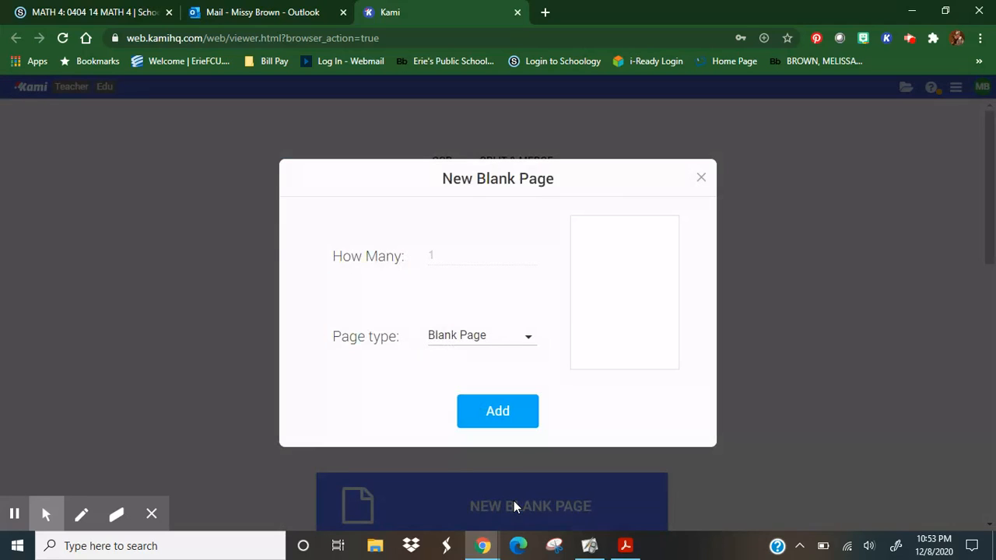
{"action": "left_click", "coordinate": [528, 336]}
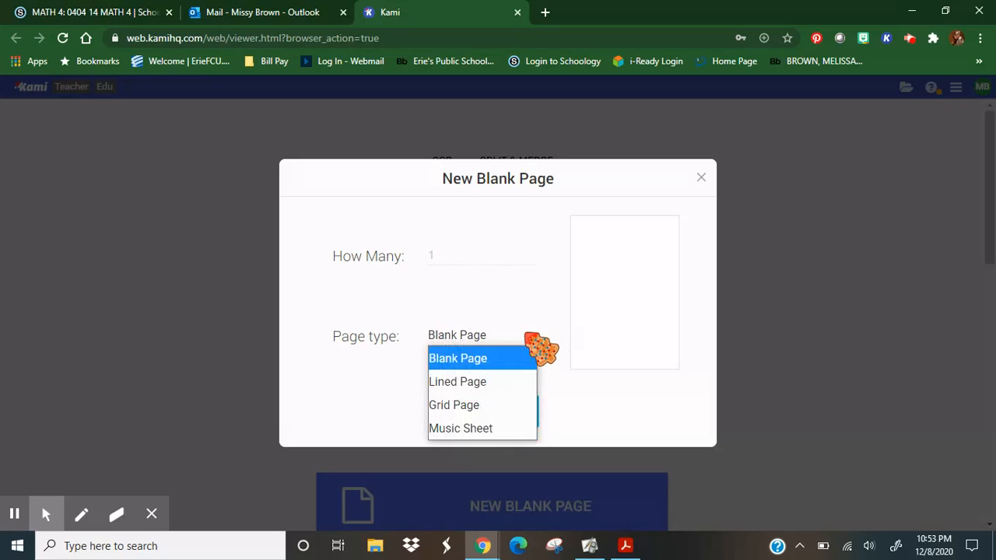
{"action": "left_click", "coordinate": [488, 357]}
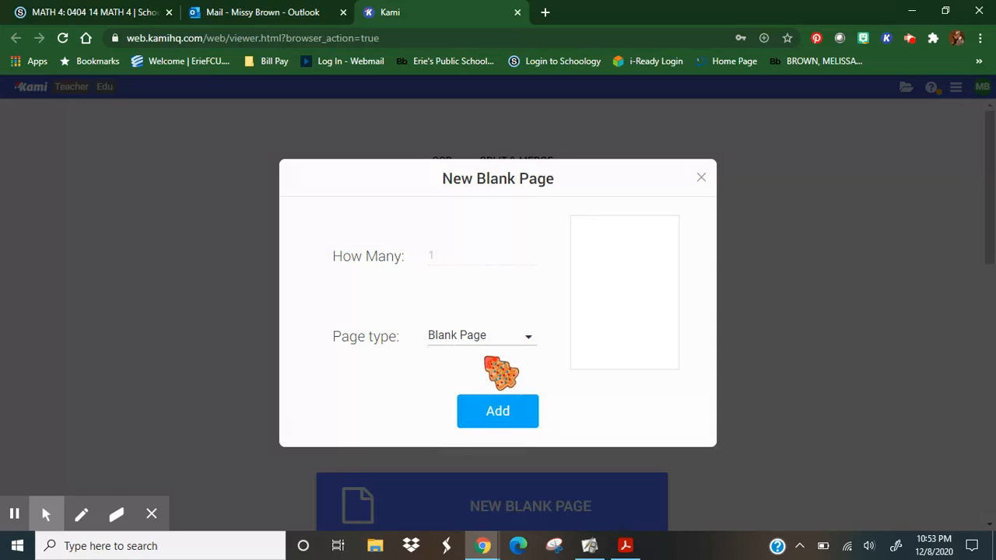
{"action": "left_click", "coordinate": [498, 412]}
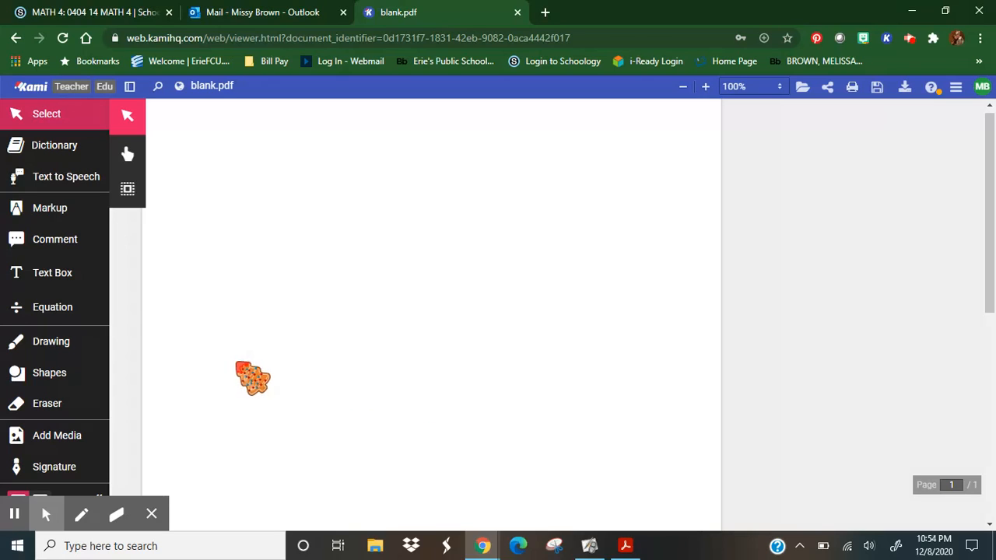
Insert the image "Multiply or Divide Reference Sheet" from the computer's Desktop folder and place it in the page's upper-right area.
{"action": "left_click", "coordinate": [70, 442]}
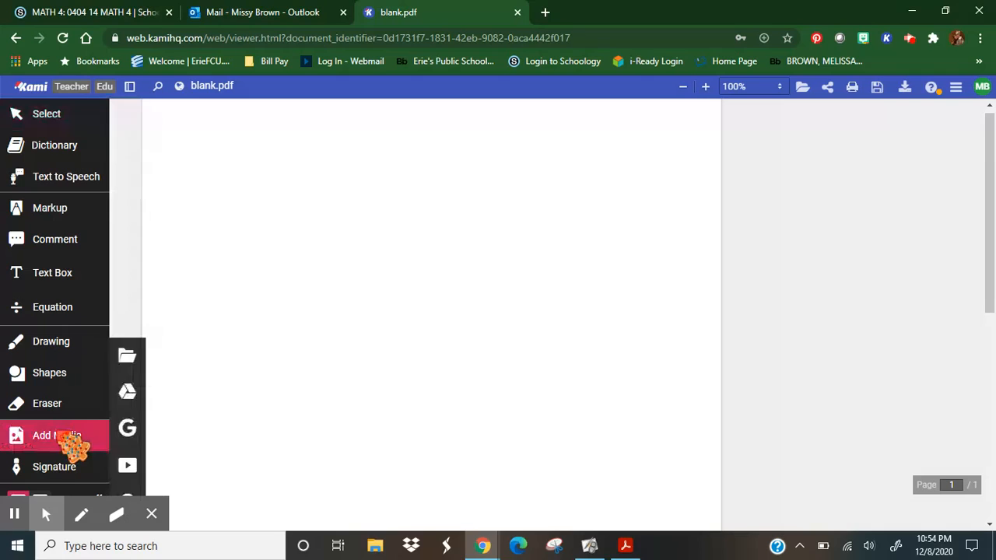
{"action": "left_click", "coordinate": [128, 358]}
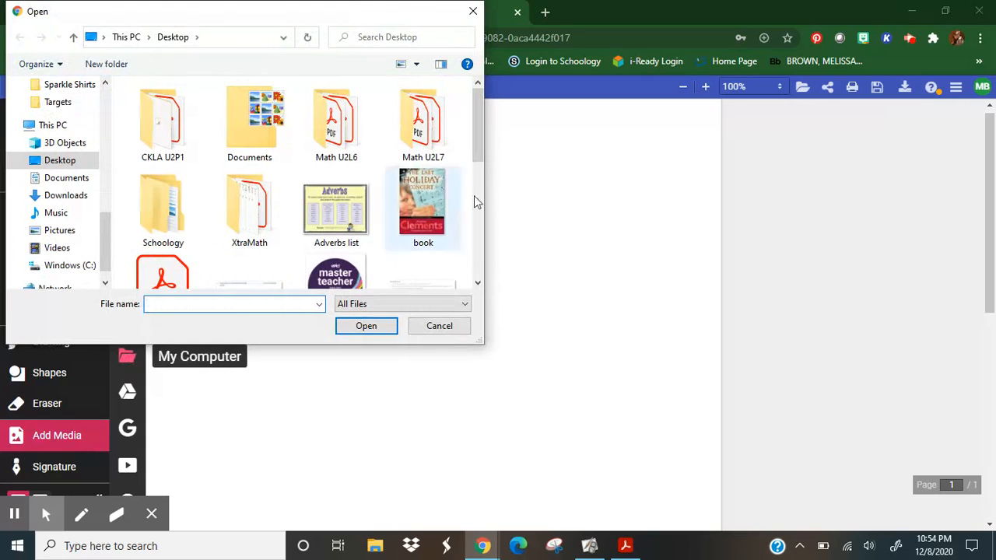
{"action": "left_click_drag", "start_coordinate": [480, 118], "coordinate": [480, 201]}
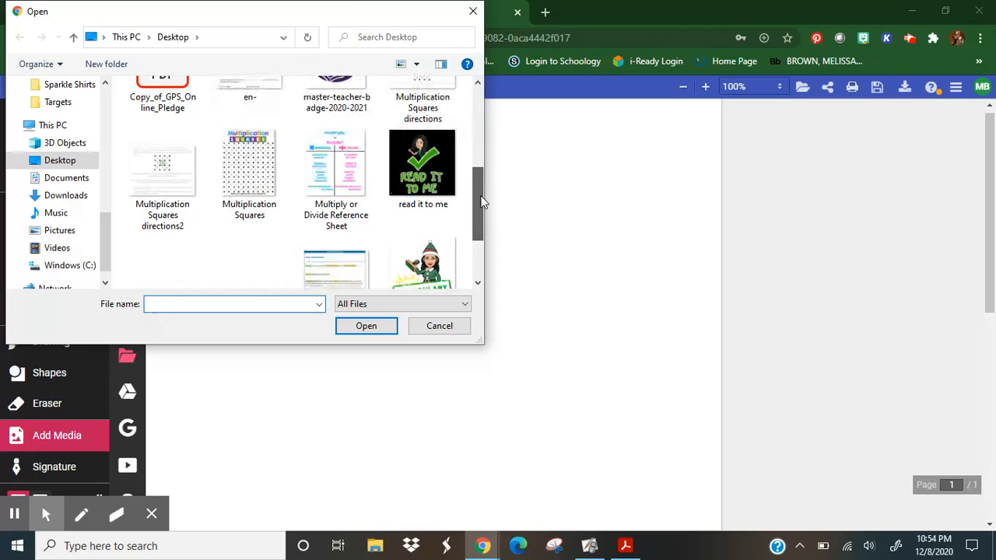
{"action": "left_click", "coordinate": [331, 167]}
{"action": "left_click", "coordinate": [361, 331]}
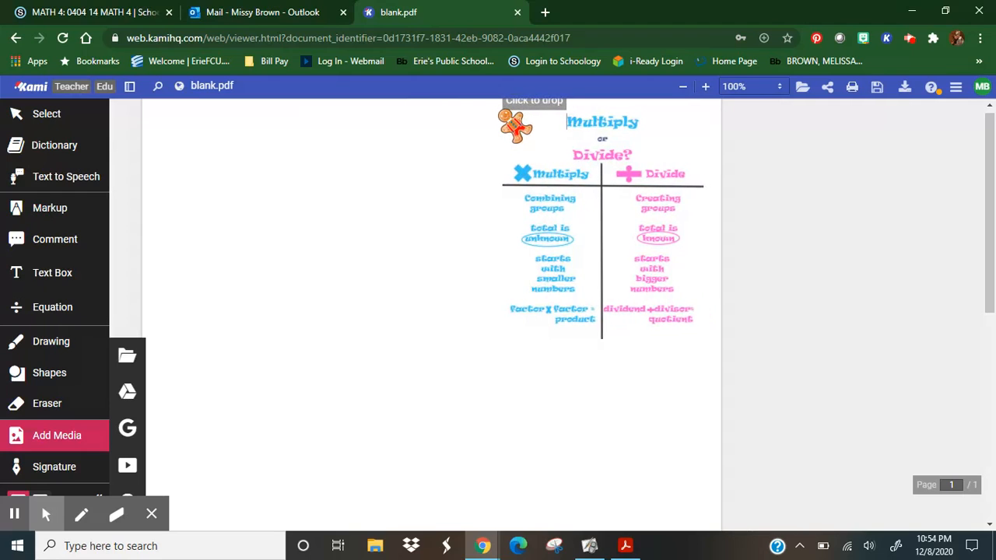
{"action": "left_click", "coordinate": [515, 125]}
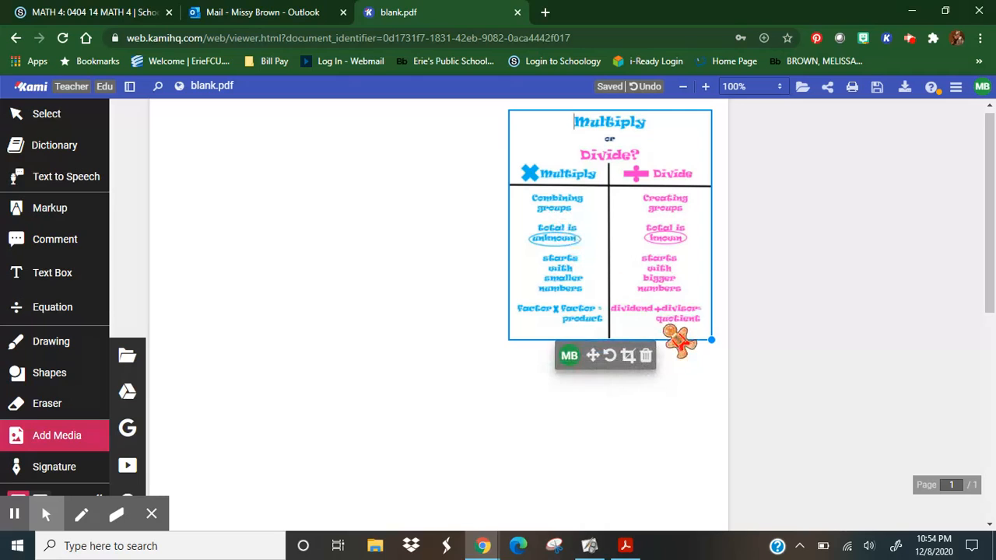
Enlarge the reference sheet slightly, shift it back within the page's upper-right corner, and dismiss the offer to save the file to Drive.
{"action": "left_click_drag", "start_coordinate": [711, 340], "coordinate": [748, 375]}
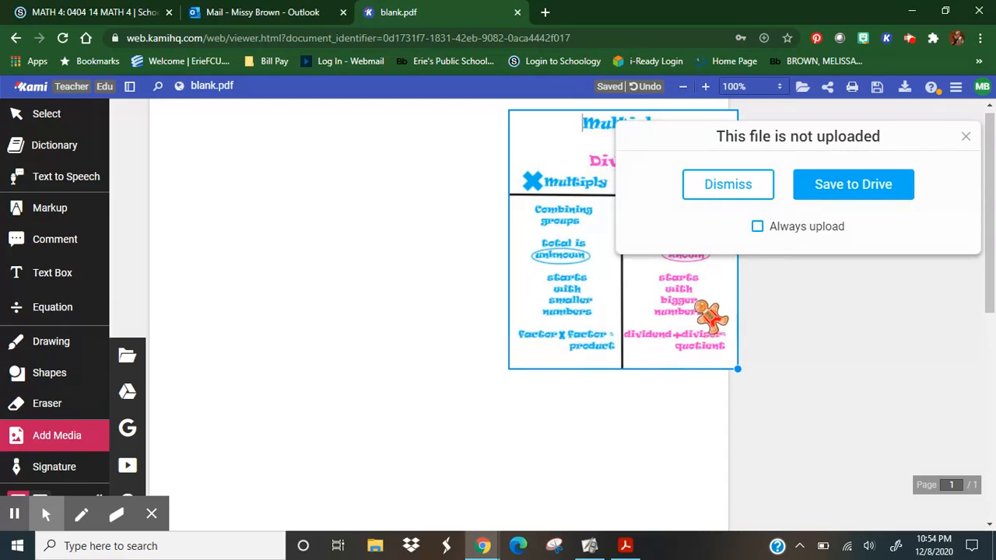
{"action": "left_click_drag", "start_coordinate": [705, 309], "coordinate": [689, 291]}
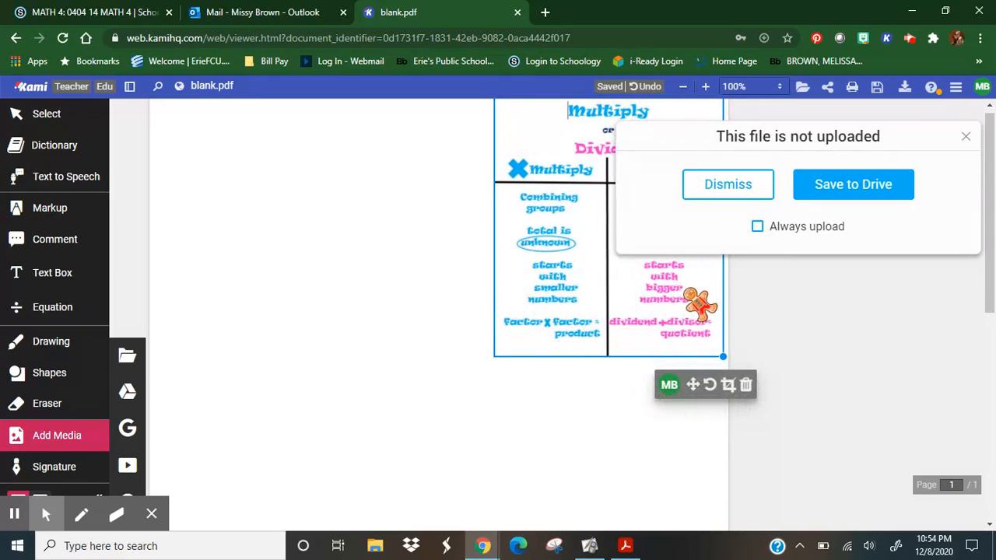
{"action": "left_click", "coordinate": [739, 193]}
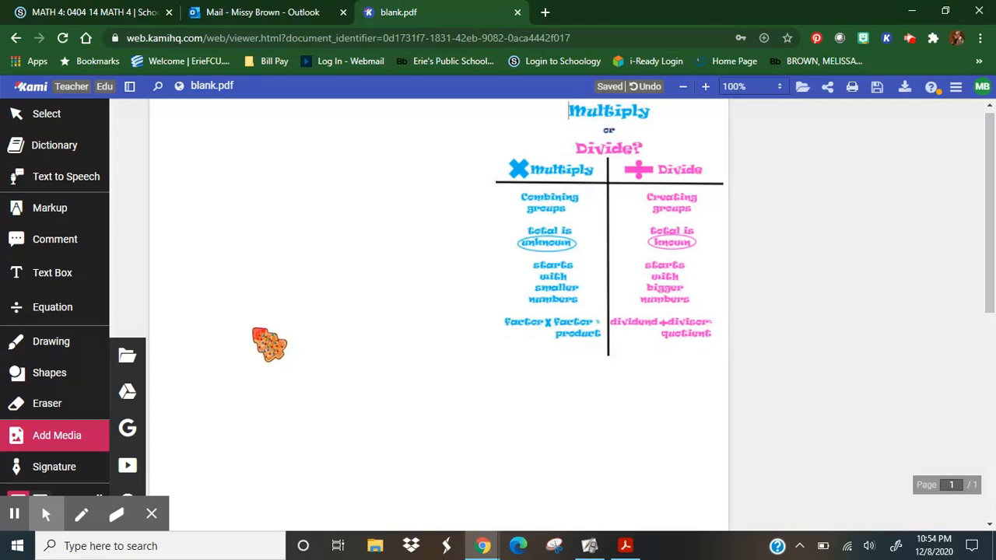
Insert the image "U2L6 Quiz X" from the computer's Desktop folder and place it in the page's upper-left area.
{"action": "left_click", "coordinate": [141, 365]}
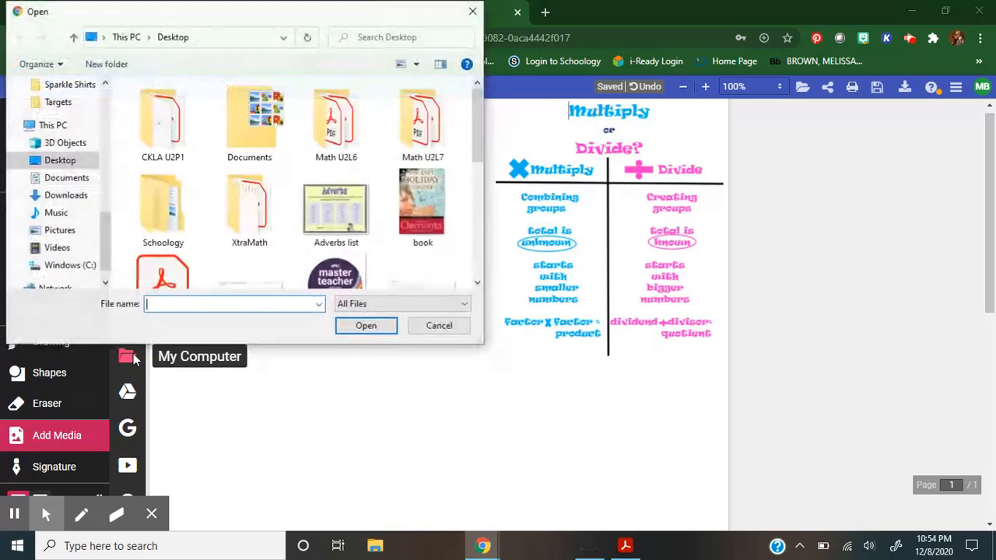
{"action": "left_click", "coordinate": [478, 285]}
{"action": "left_click", "coordinate": [478, 285]}
{"action": "left_click", "coordinate": [477, 285]}
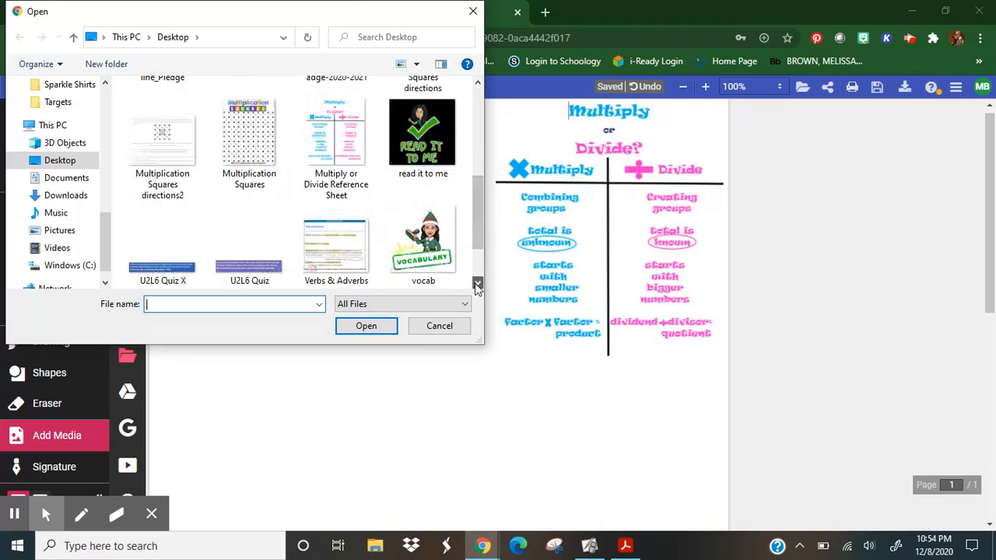
{"action": "left_click", "coordinate": [478, 285]}
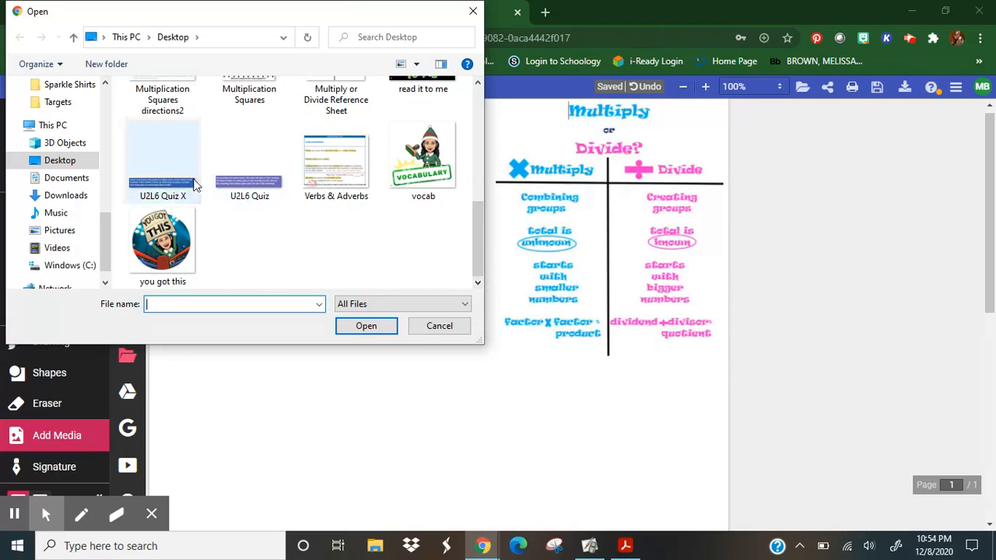
{"action": "left_click", "coordinate": [168, 185]}
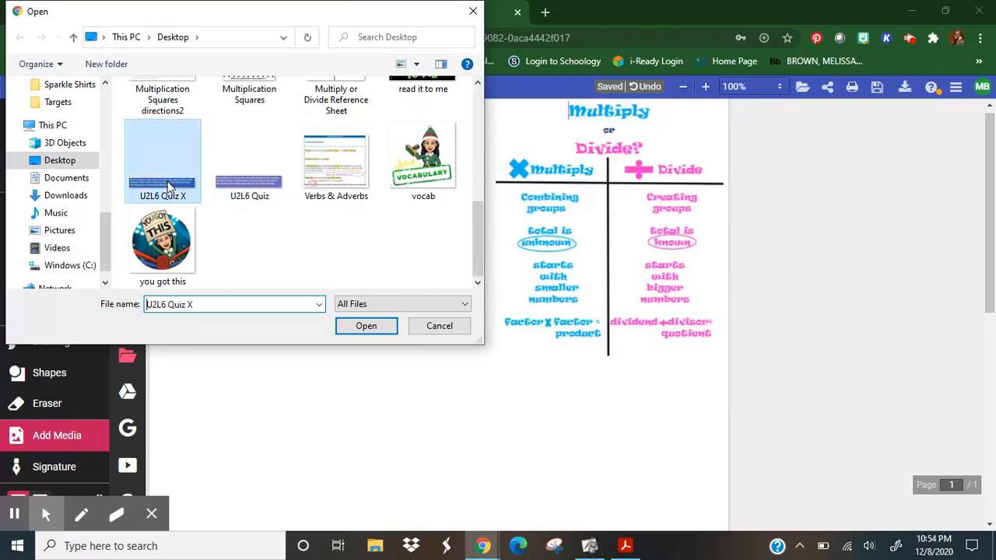
{"action": "left_click", "coordinate": [364, 330]}
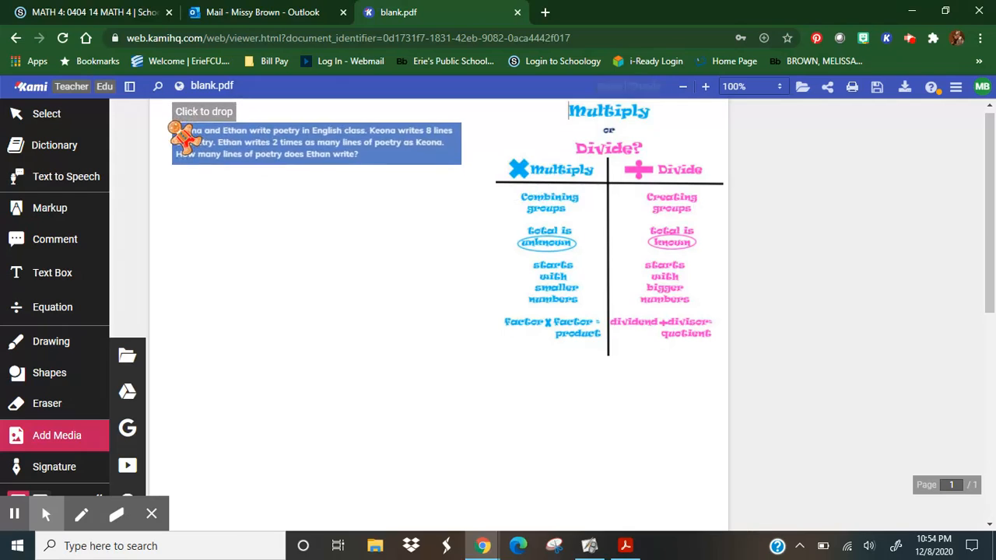
{"action": "left_click", "coordinate": [179, 131]}
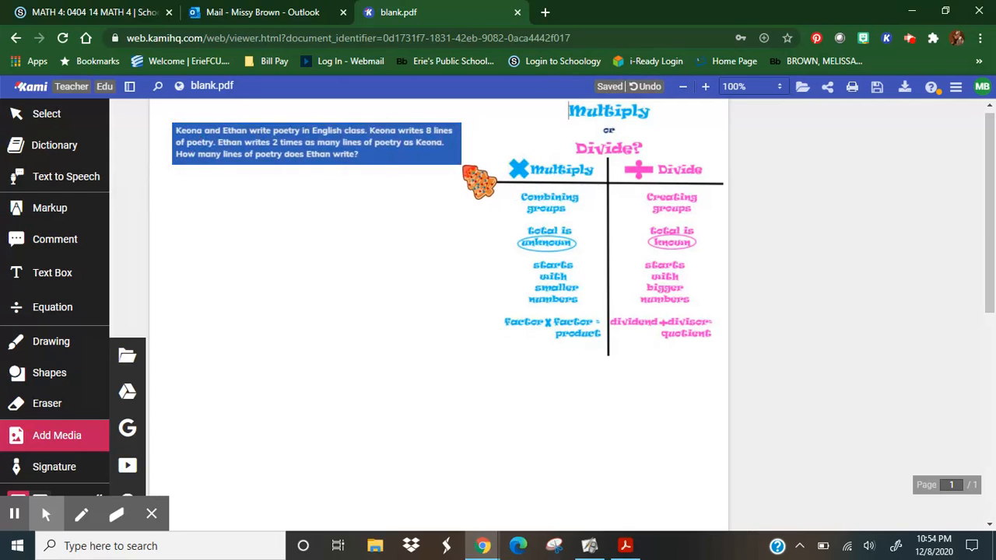
Enlarge the word problem image and move it into the page's upper-left corner, with the page zoom set to 125%.
{"action": "left_click_drag", "start_coordinate": [462, 166], "coordinate": [520, 174]}
{"action": "left_click_drag", "start_coordinate": [459, 162], "coordinate": [443, 147]}
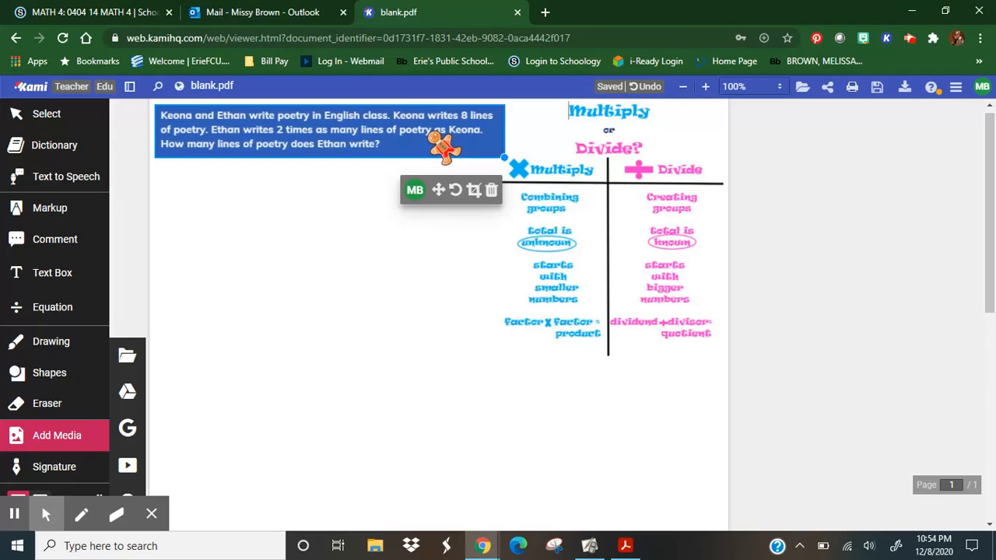
{"action": "left_click", "coordinate": [779, 87]}
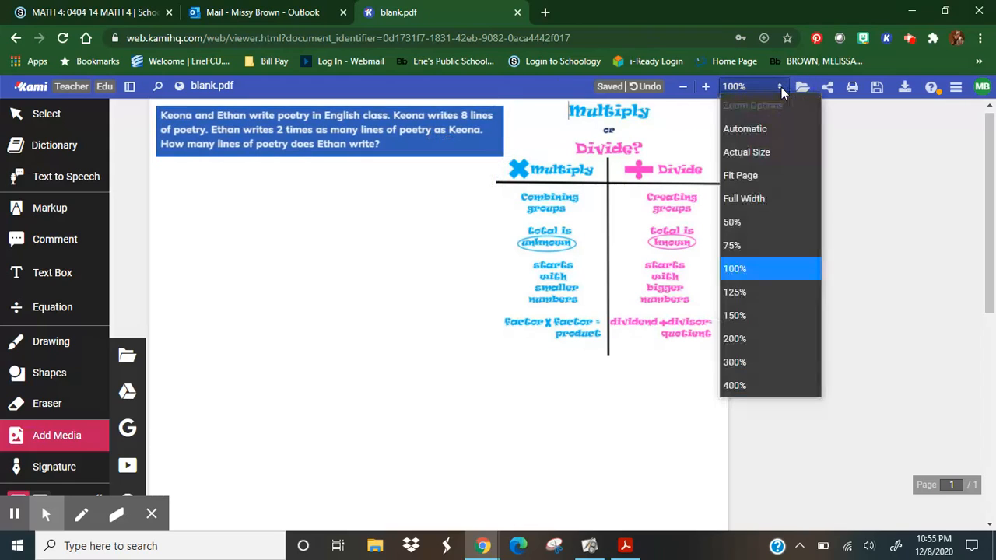
{"action": "left_click", "coordinate": [769, 291]}
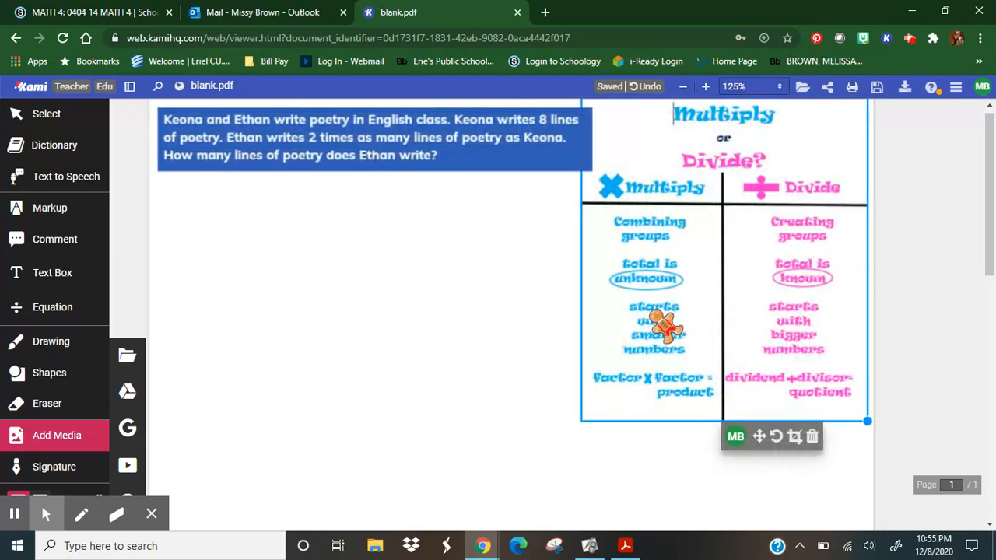
{"action": "left_click_drag", "start_coordinate": [502, 162], "coordinate": [504, 157]}
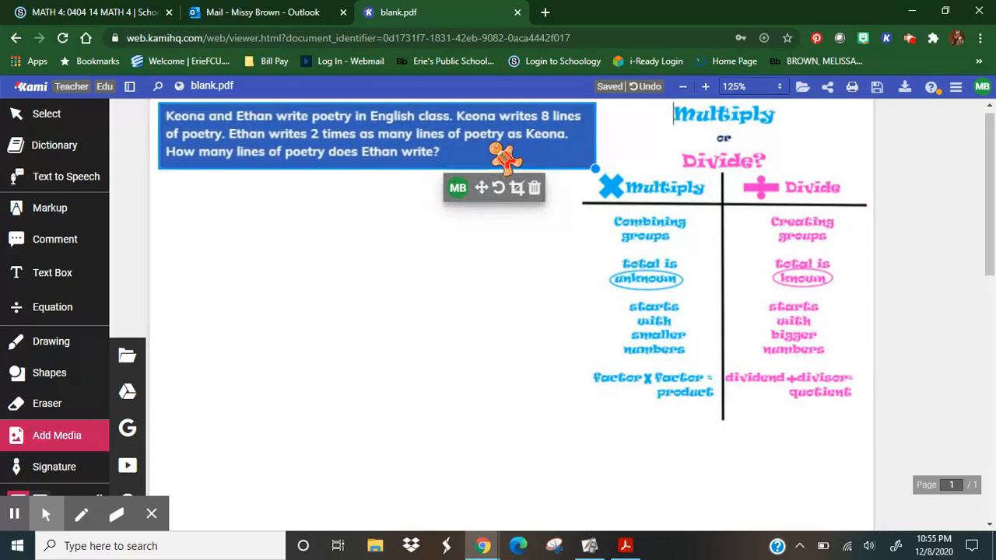
Shrink the reference sheet and shift it against the page's right edge, and enlarge the word problem image to fill the gap.
{"action": "left_click", "coordinate": [611, 189]}
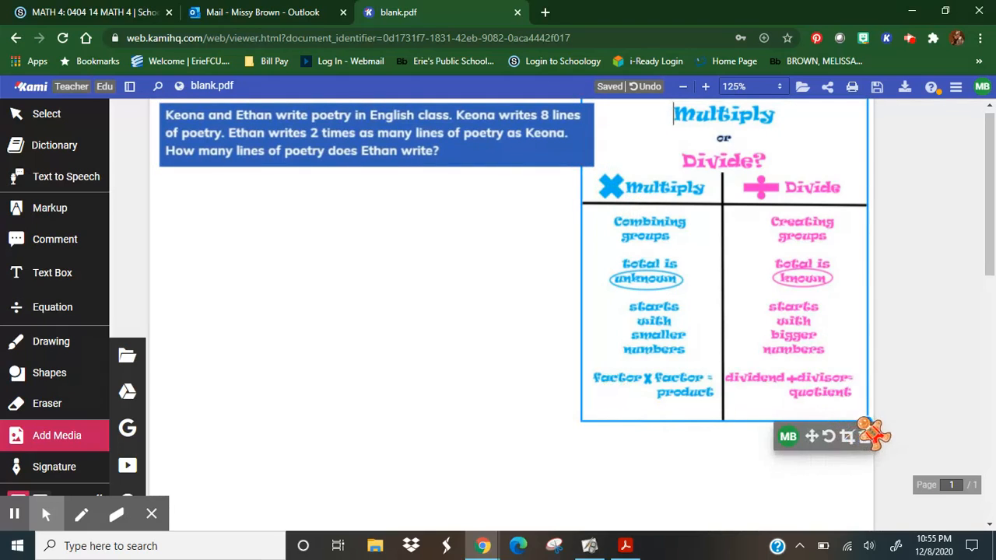
{"action": "left_click_drag", "start_coordinate": [869, 422], "coordinate": [832, 381]}
{"action": "left_click_drag", "start_coordinate": [733, 262], "coordinate": [772, 266]}
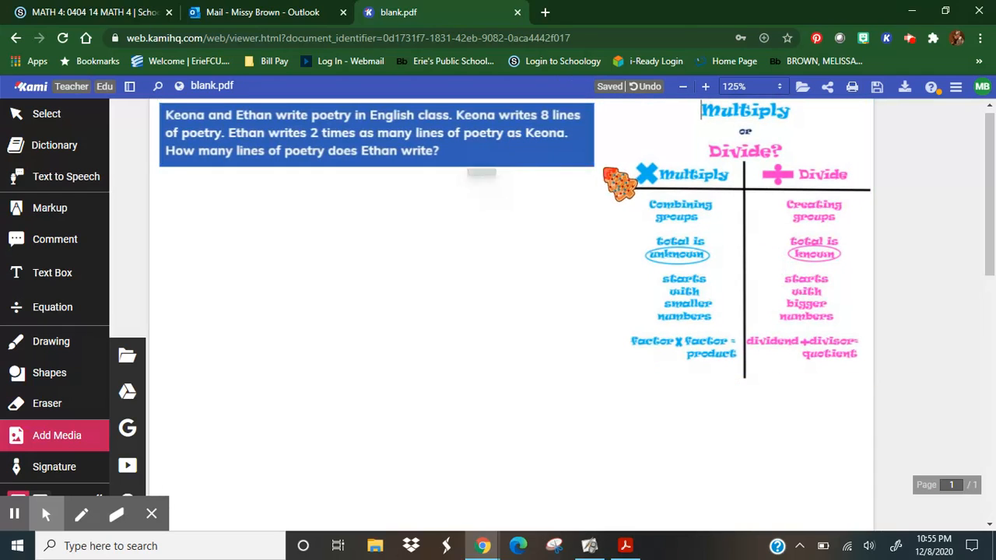
{"action": "left_click_drag", "start_coordinate": [596, 165], "coordinate": [619, 173]}
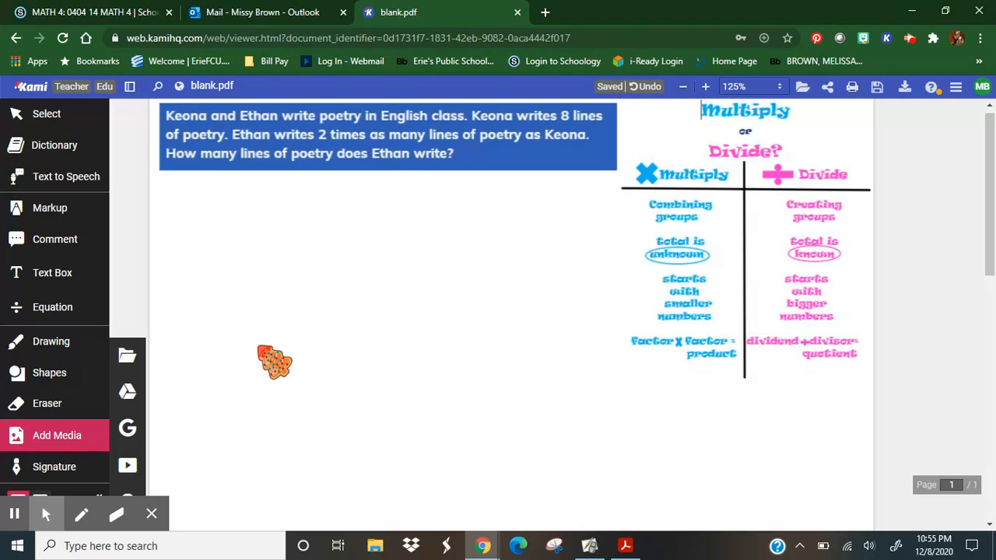
Add a purple 18px text box reading "Solve the problem above by creating a bar model with labels." directly beneath the word problem.
{"action": "left_click", "coordinate": [69, 277]}
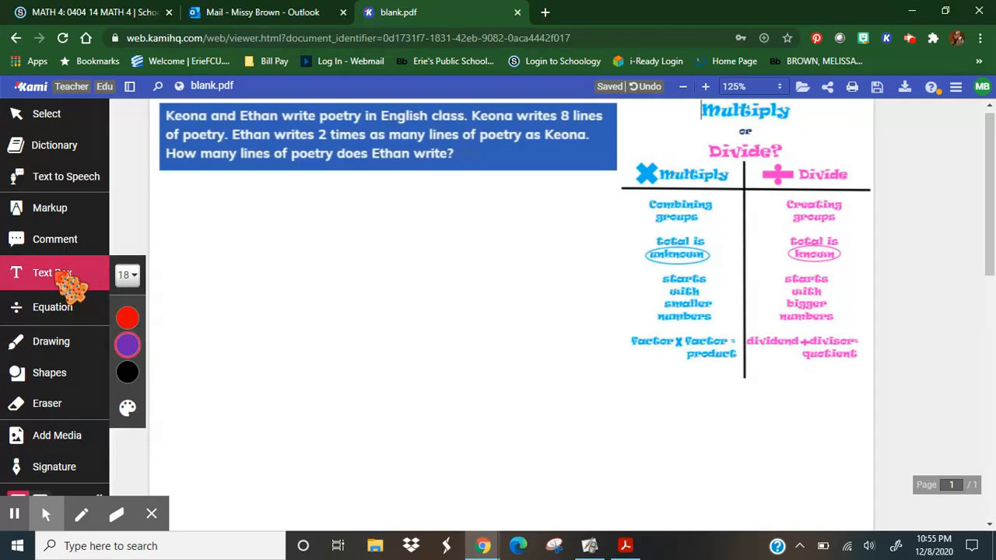
{"action": "left_click", "coordinate": [127, 275]}
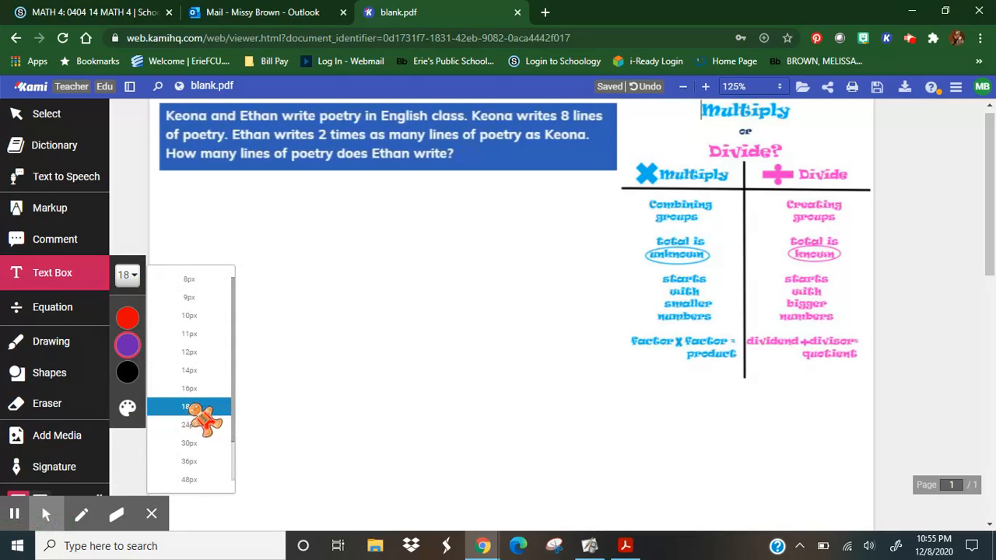
{"action": "left_click", "coordinate": [128, 344]}
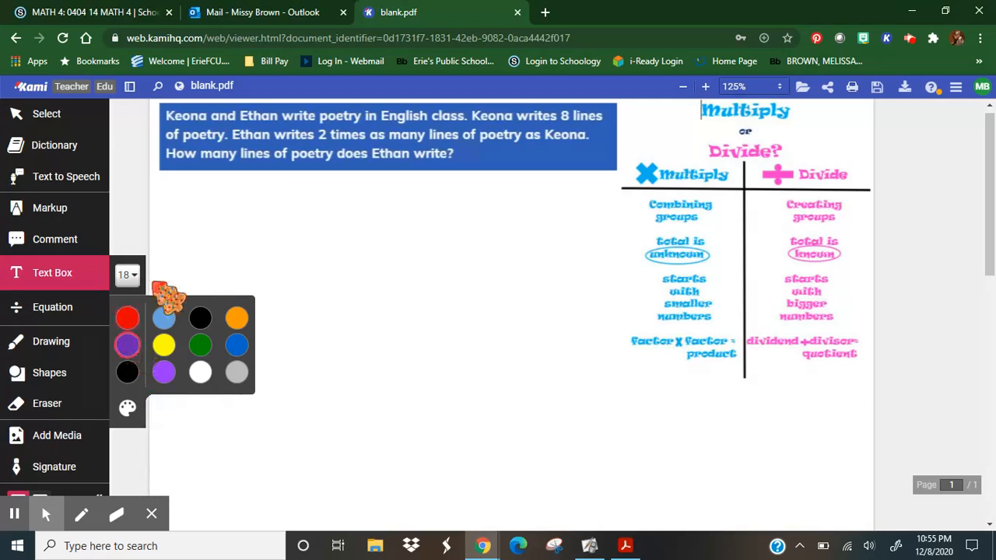
{"action": "left_click", "coordinate": [174, 199]}
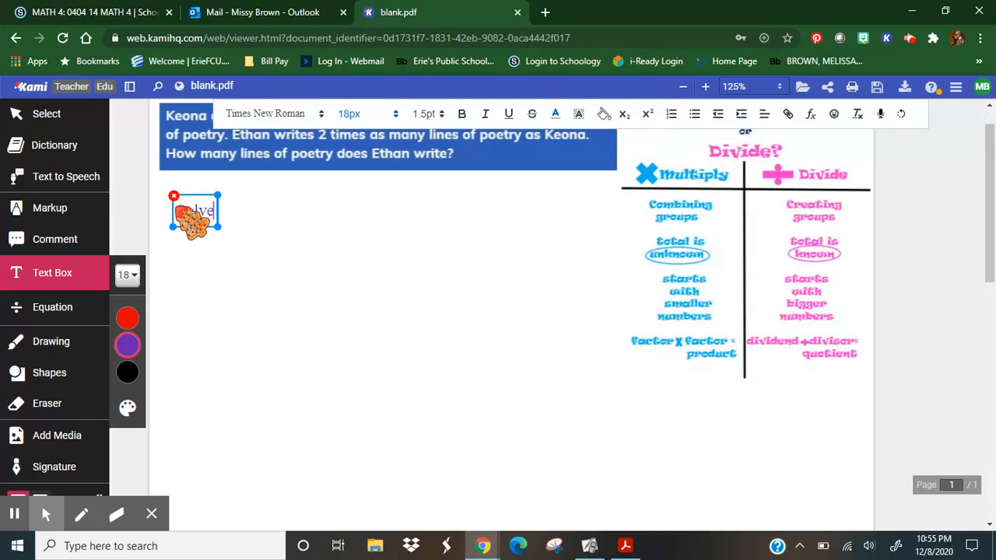
{"action": "type", "text": "Solve the p"}
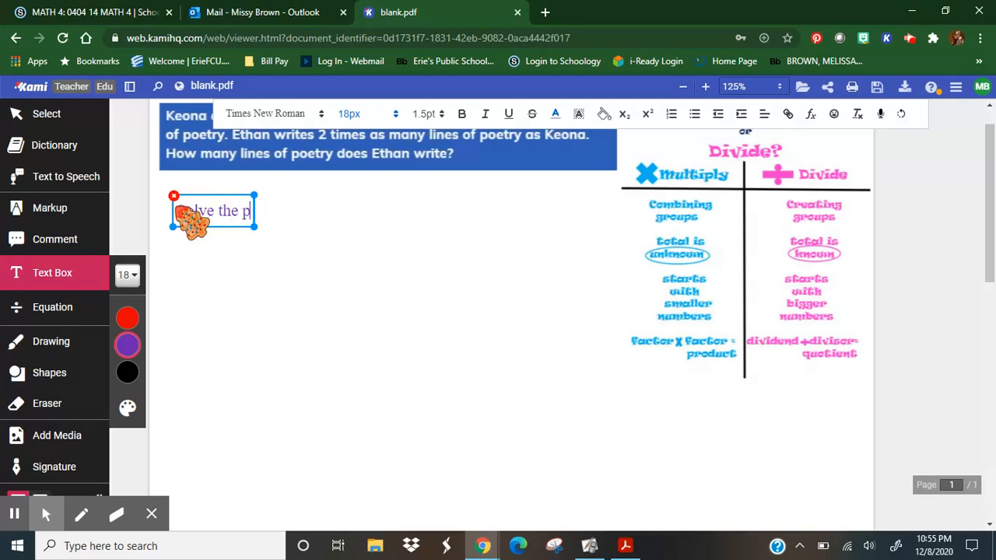
{"action": "type", "text": "roble"}
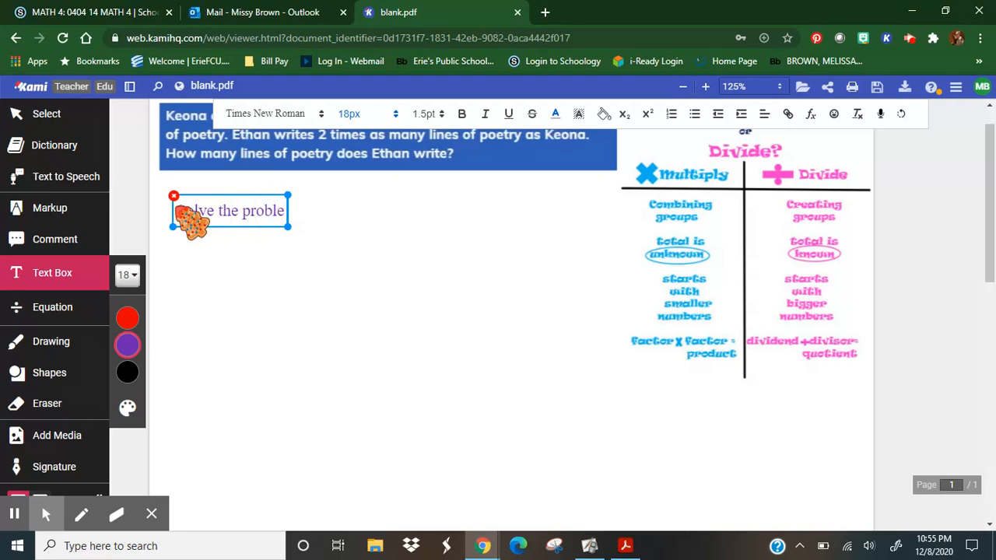
{"action": "type", "text": "m ab"}
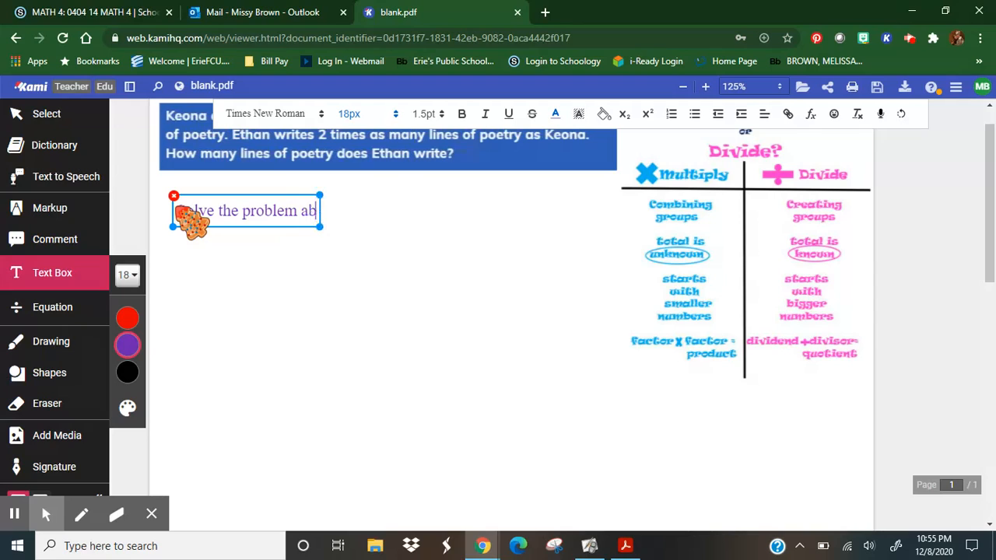
{"action": "type", "text": "ove"}
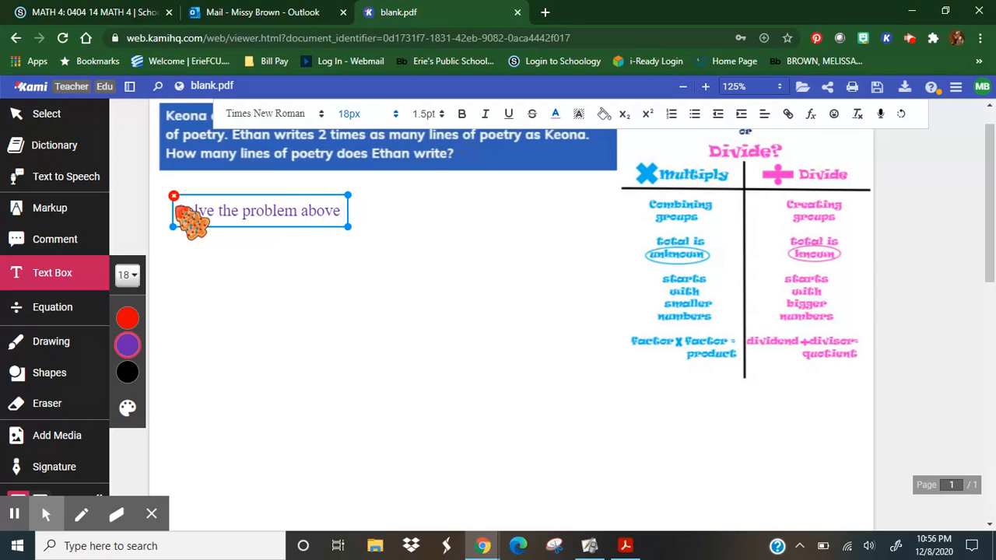
{"action": "type", "text": " by creating"}
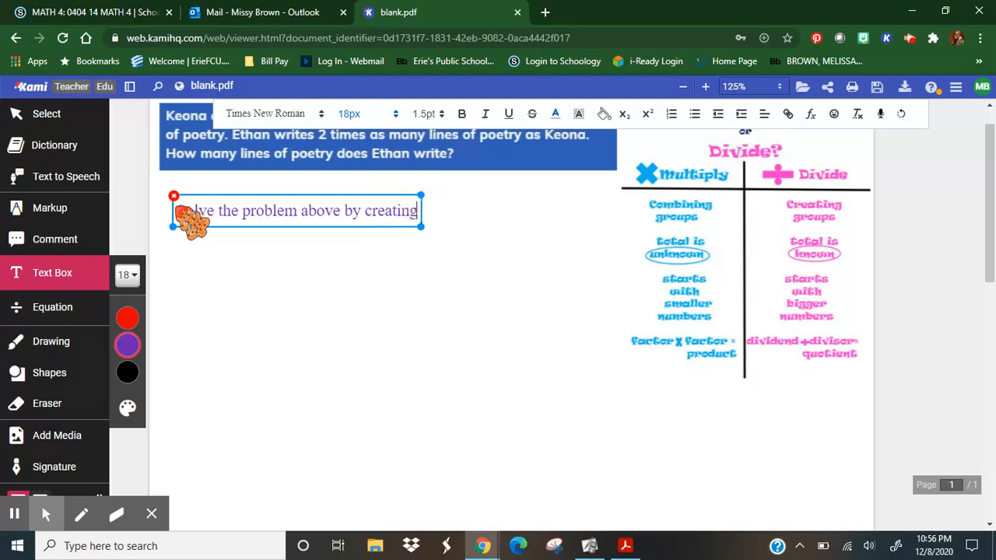
{"action": "type", "text": " a b"}
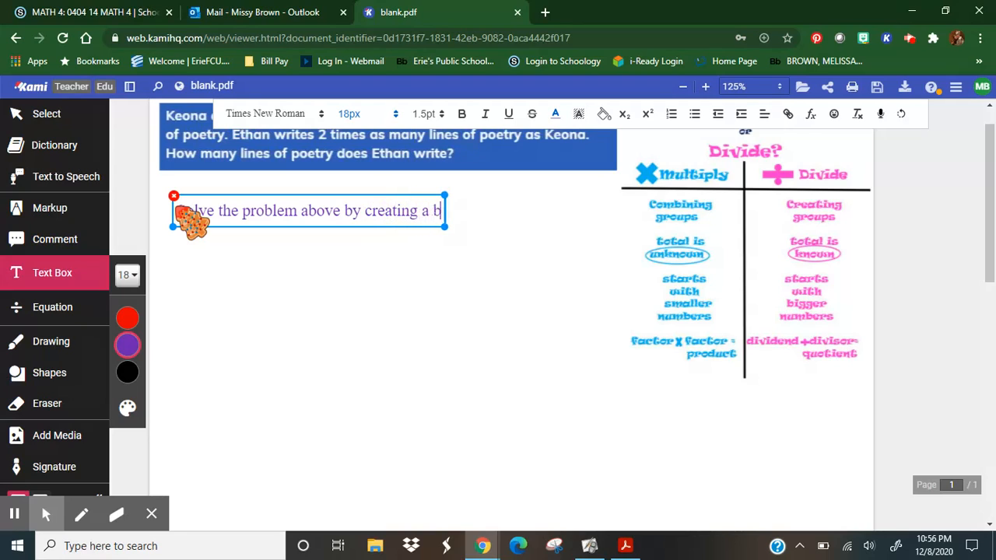
{"action": "type", "text": "ar mode"}
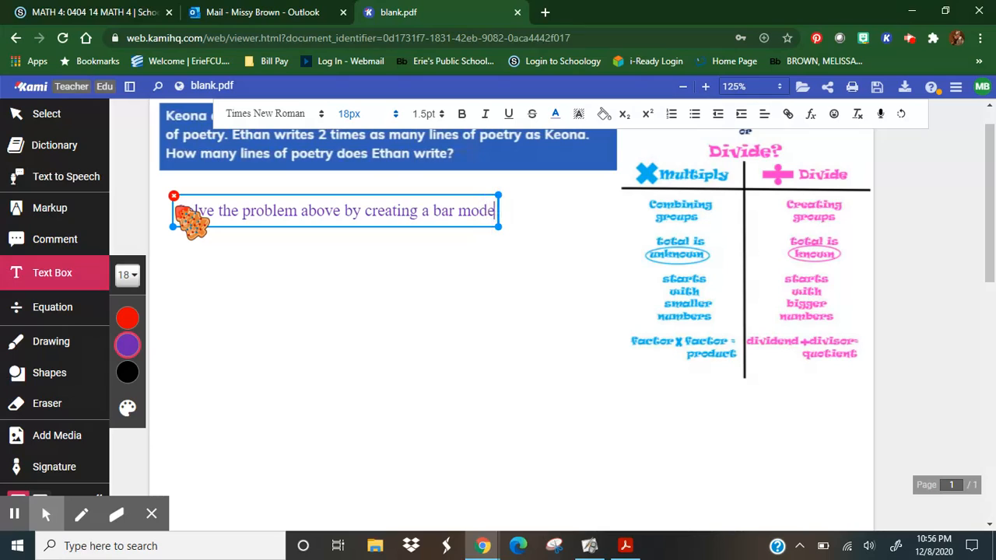
{"action": "type", "text": "l with"}
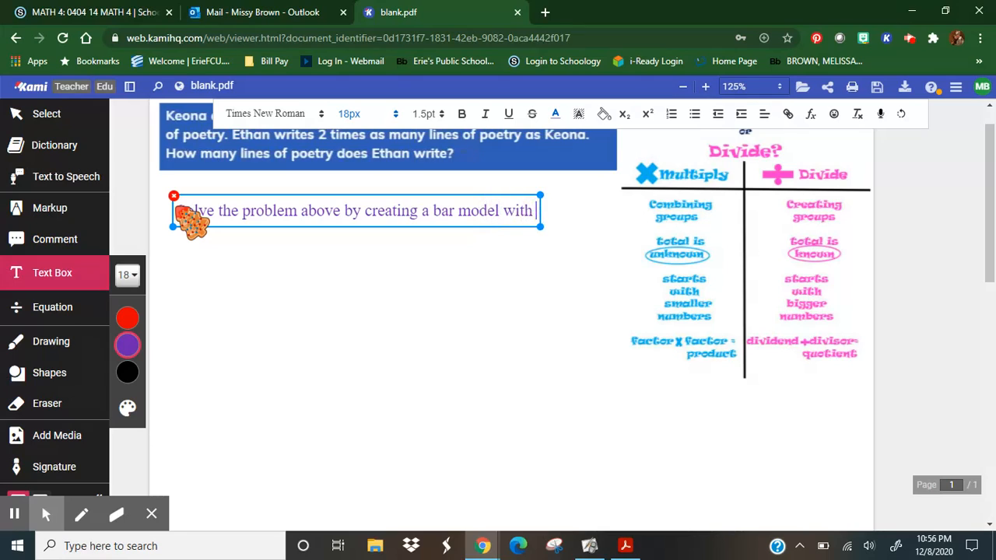
{"action": "type", "text": " labels."}
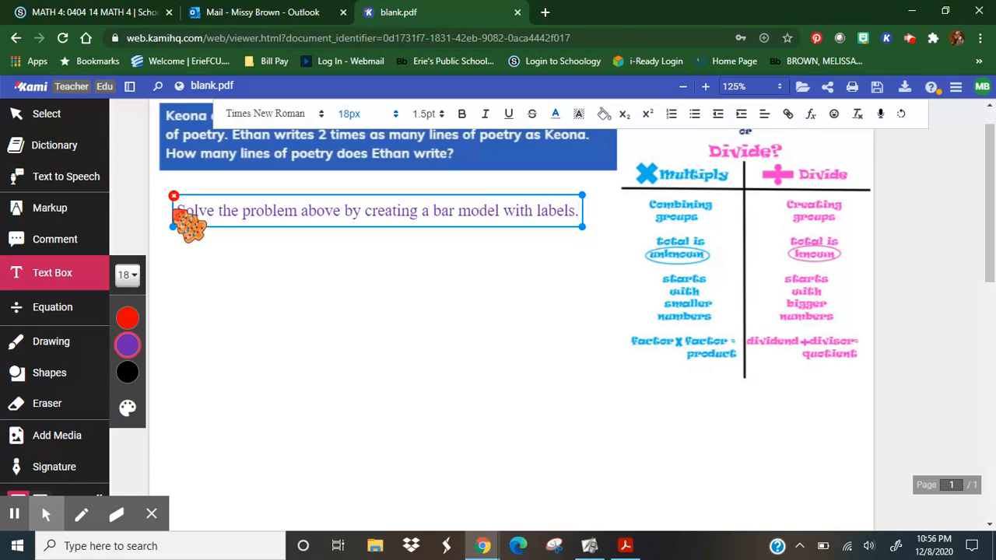
{"action": "left_click_drag", "start_coordinate": [190, 226], "coordinate": [189, 210]}
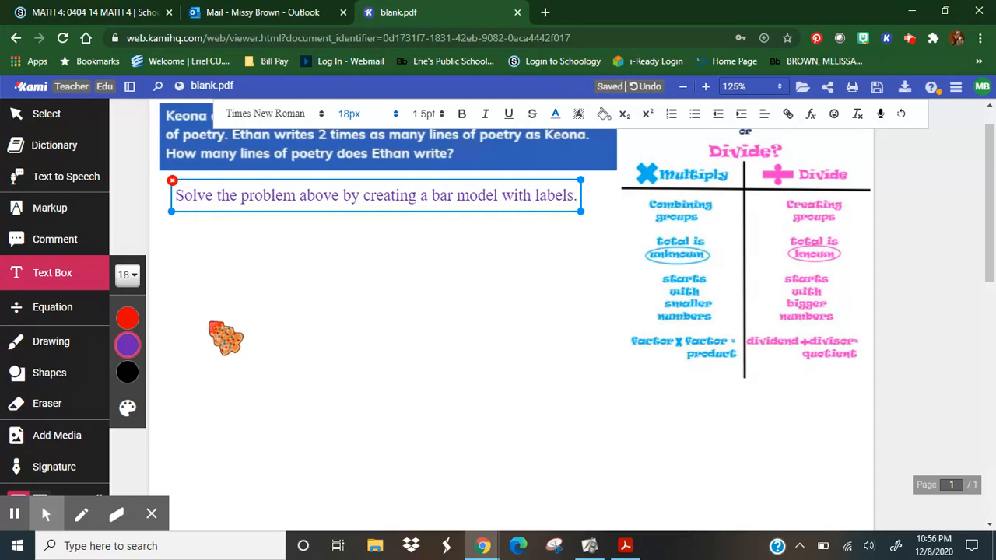
{"action": "left_click", "coordinate": [188, 416]}
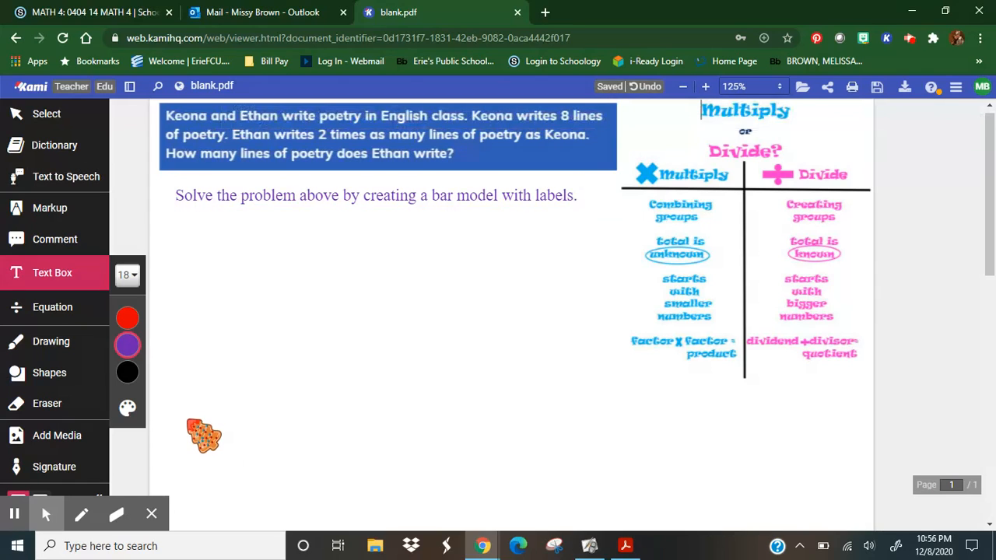
Start a blue text box well below the bar model instruction with the text "Write or type an equation for the bar model".
{"action": "left_click", "coordinate": [187, 416]}
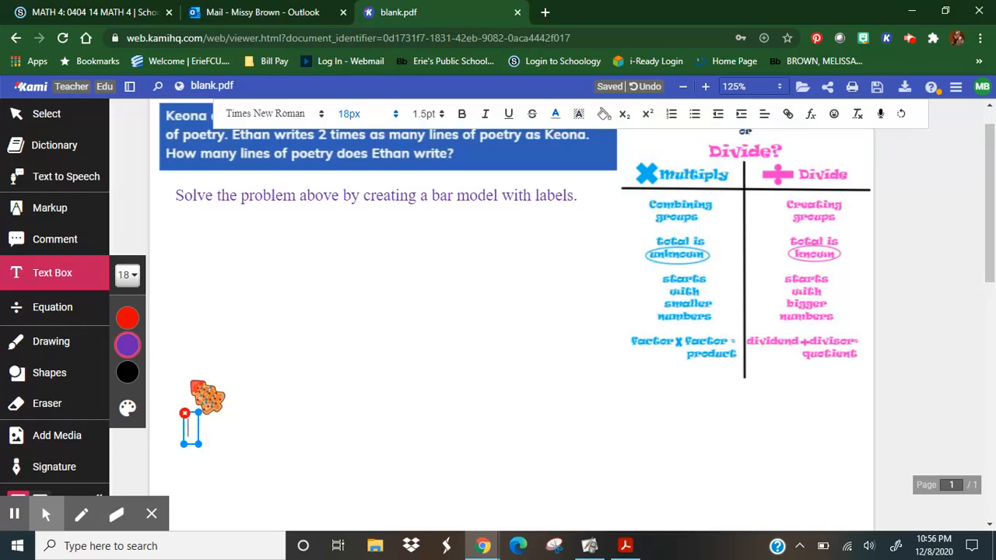
{"action": "mouse_move", "coordinate": [134, 336]}
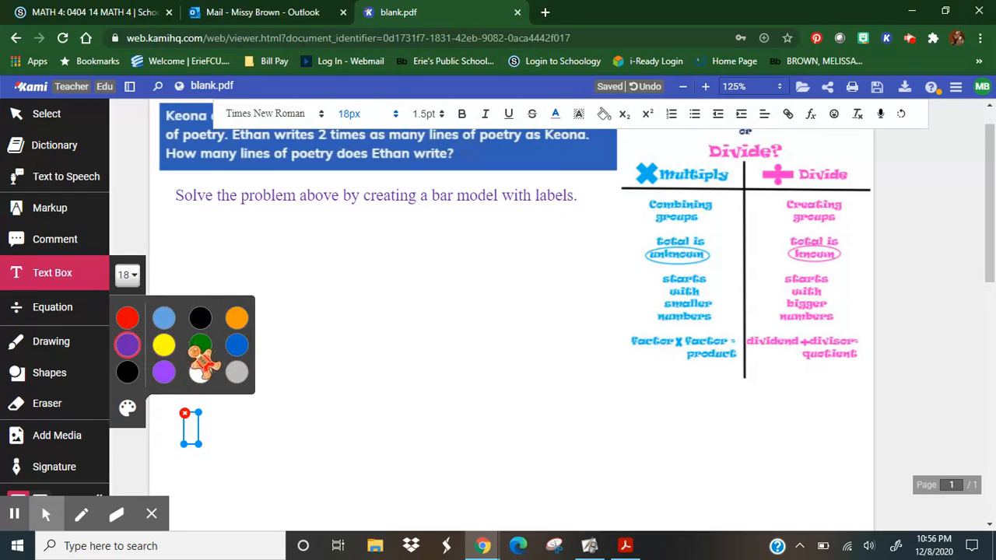
{"action": "left_click", "coordinate": [235, 346]}
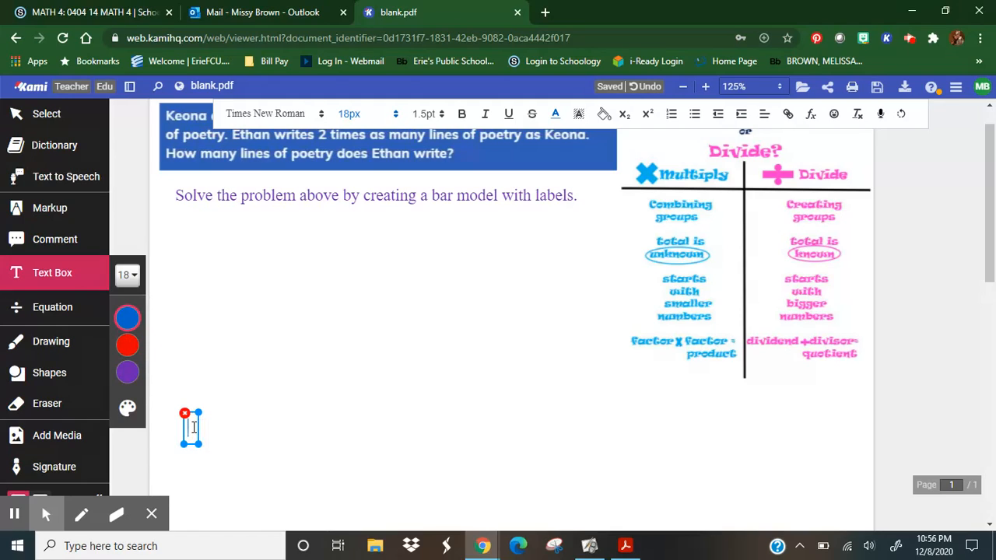
{"action": "type", "text": "WRite"}
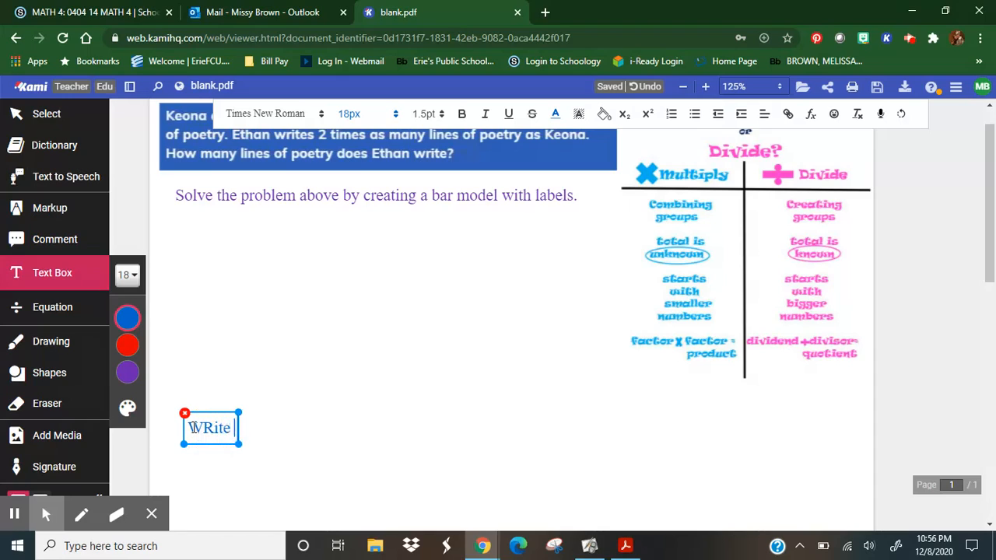
{"action": "key", "text": "BackSpace"}
{"action": "type", "text": "r"}
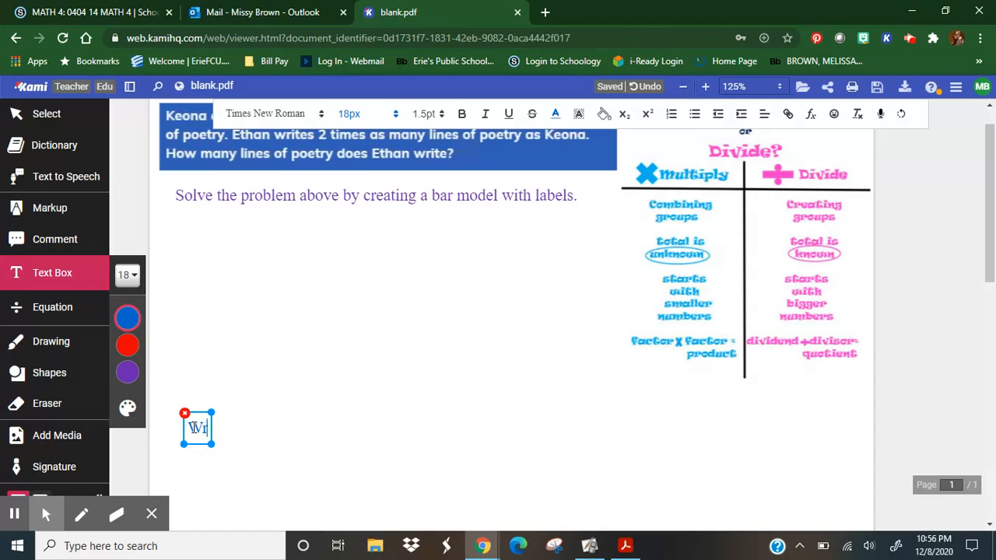
{"action": "type", "text": "ite or typ"}
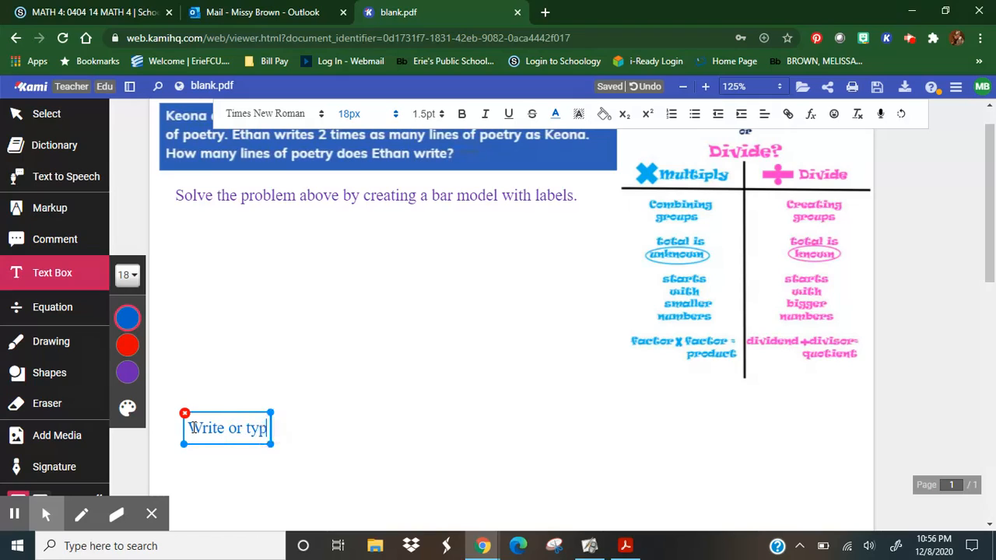
{"action": "type", "text": "e"}
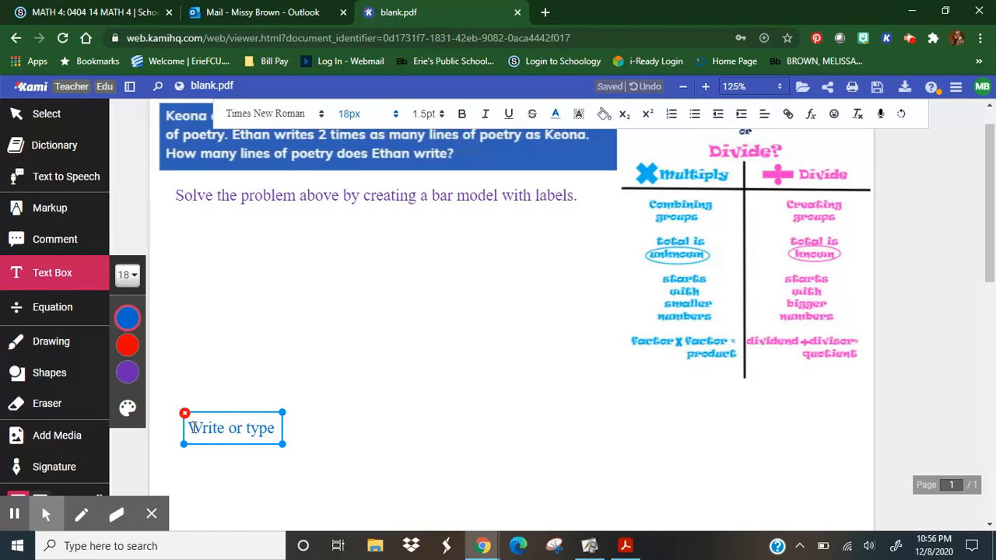
{"action": "type", "text": " an equation "}
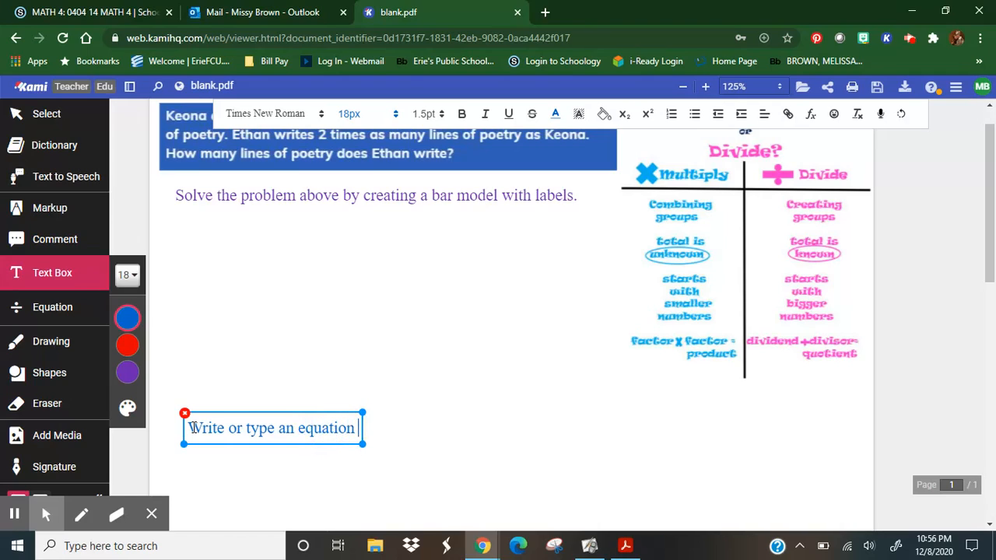
{"action": "type", "text": "for the ba"}
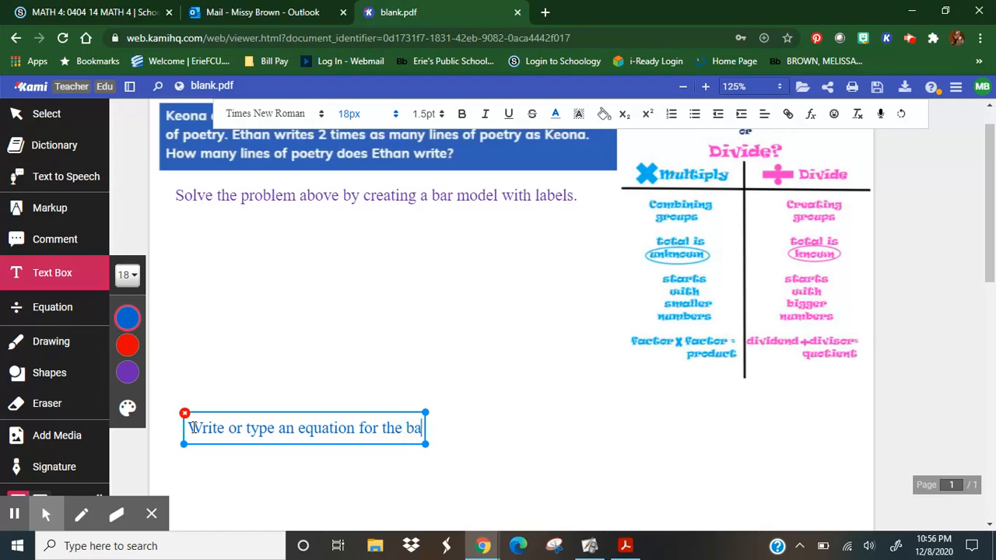
{"action": "type", "text": "r model"}
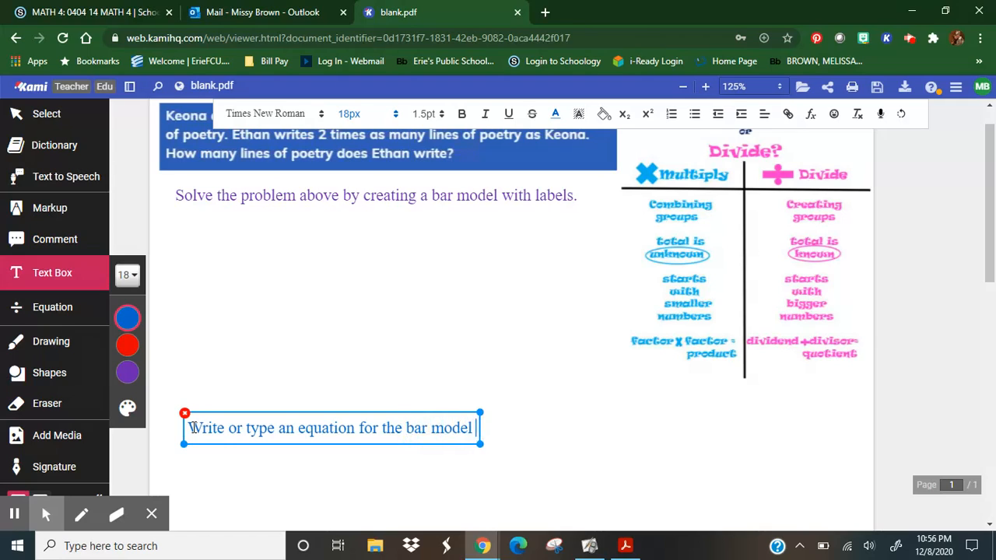
{"action": "type", "text": " using L"}
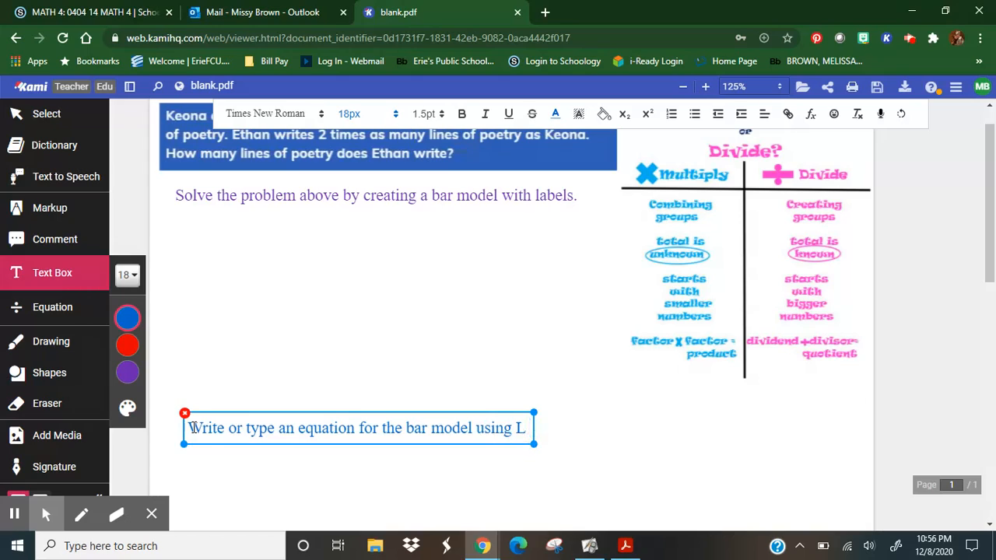
Complete the blue instruction with "using L as the variable of unknown for how many lines of poetry Ethan writes." and shift it to the page's left edge.
{"action": "type", "text": "he "}
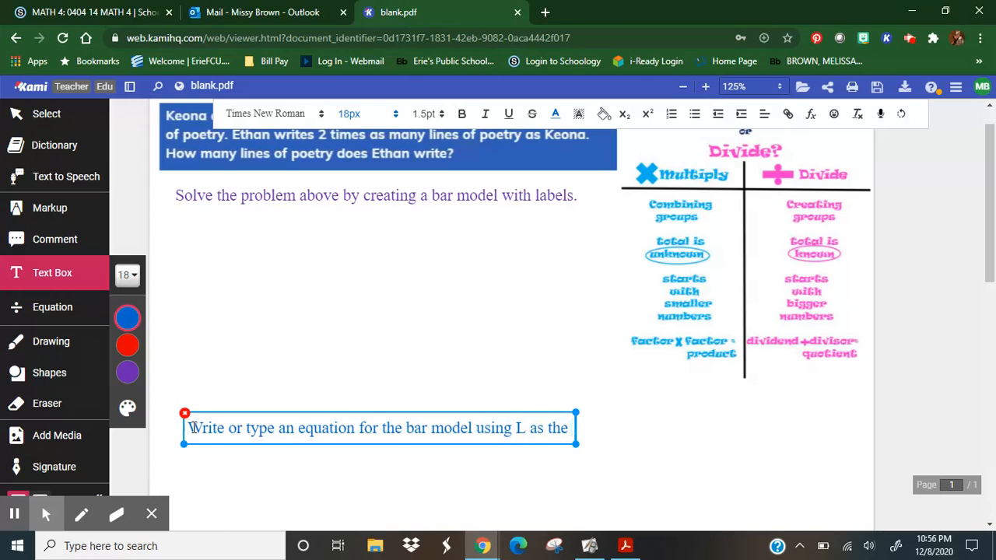
{"action": "type", "text": "variable of"}
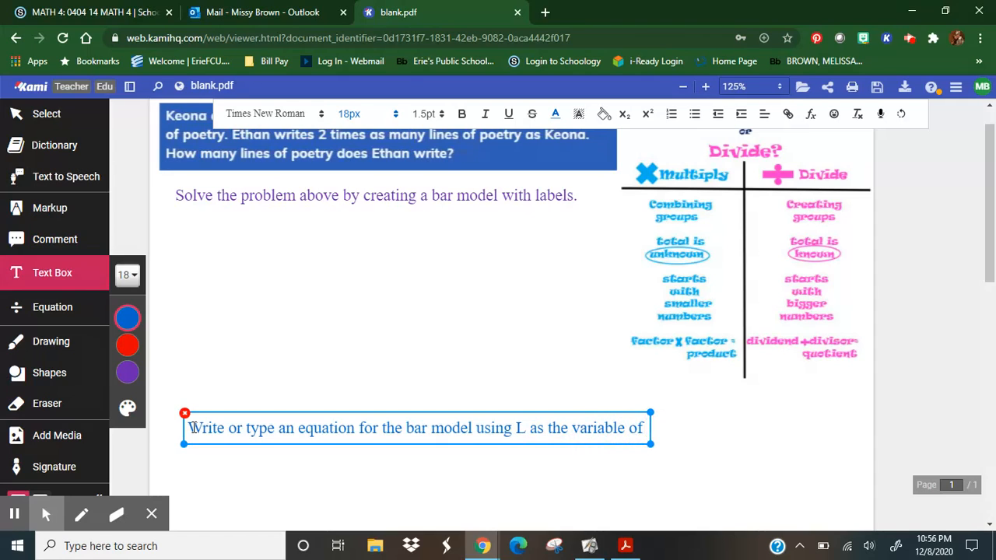
{"action": "type", "text": " unknown for h"}
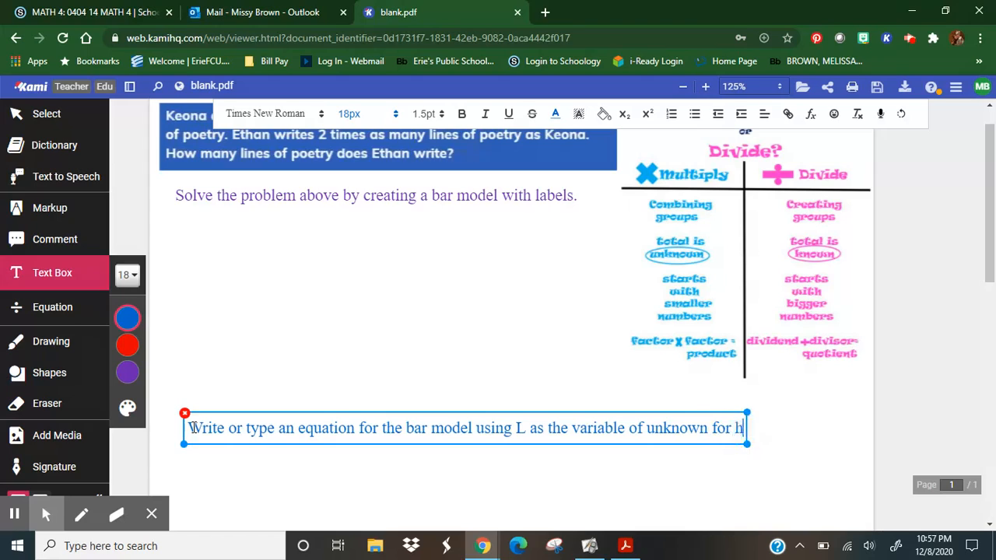
{"action": "type", "text": "many"}
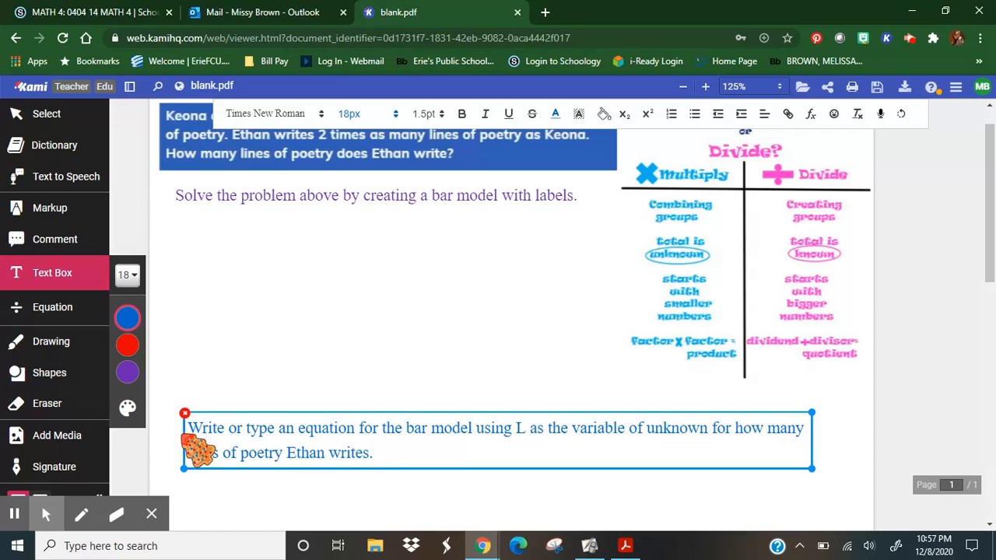
{"action": "left_click_drag", "start_coordinate": [199, 449], "coordinate": [169, 448]}
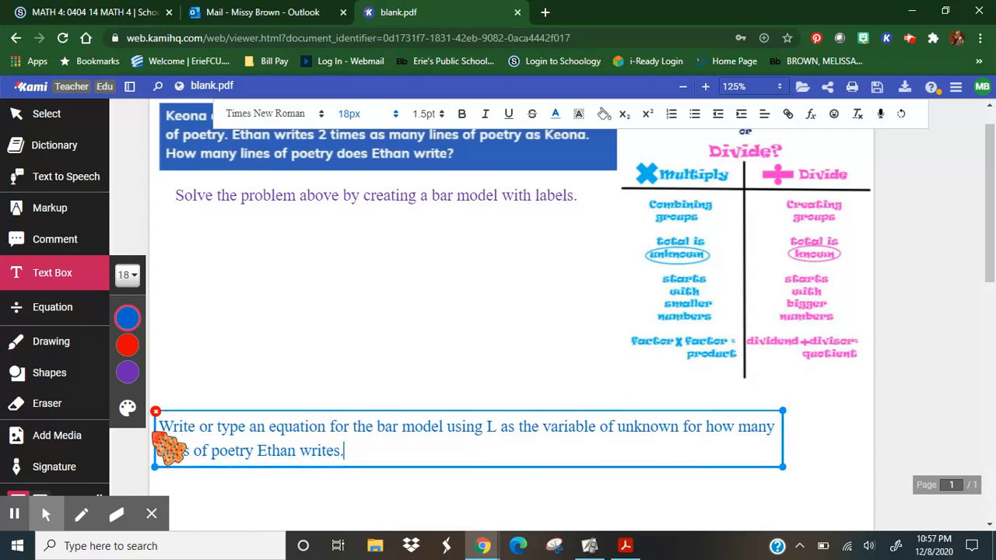
{"action": "left_click", "coordinate": [231, 493]}
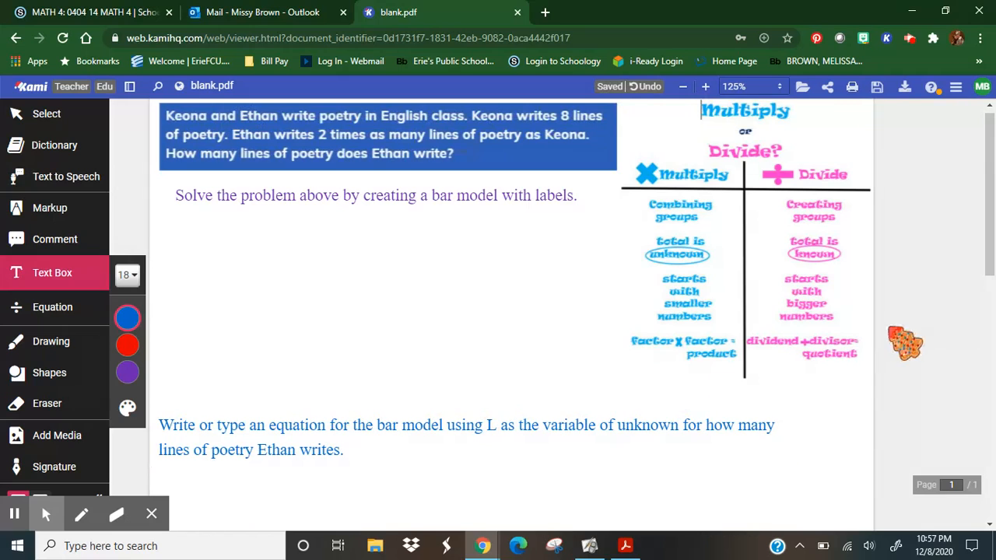
{"action": "left_click_drag", "start_coordinate": [991, 246], "coordinate": [993, 318]}
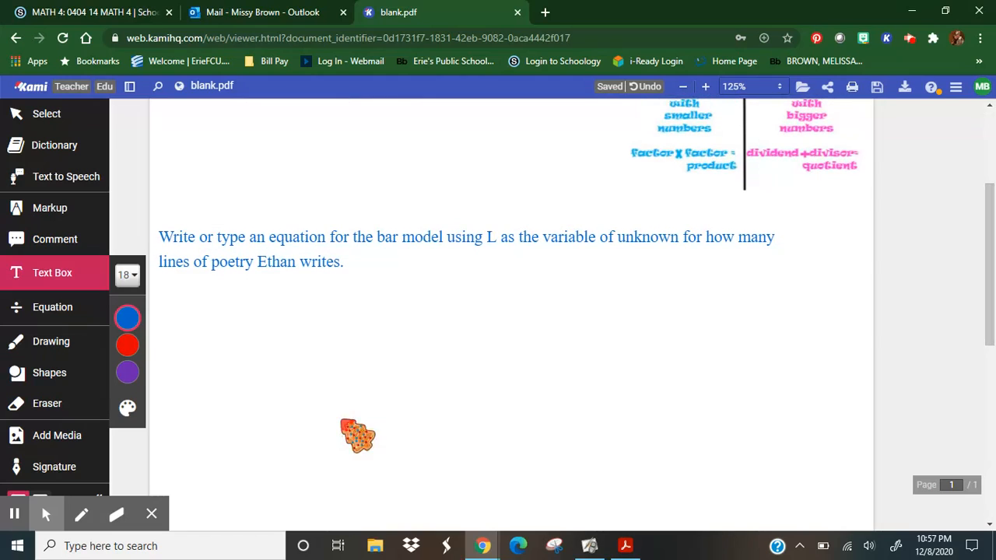
{"action": "left_click", "coordinate": [174, 433]}
{"action": "mouse_move", "coordinate": [148, 367]}
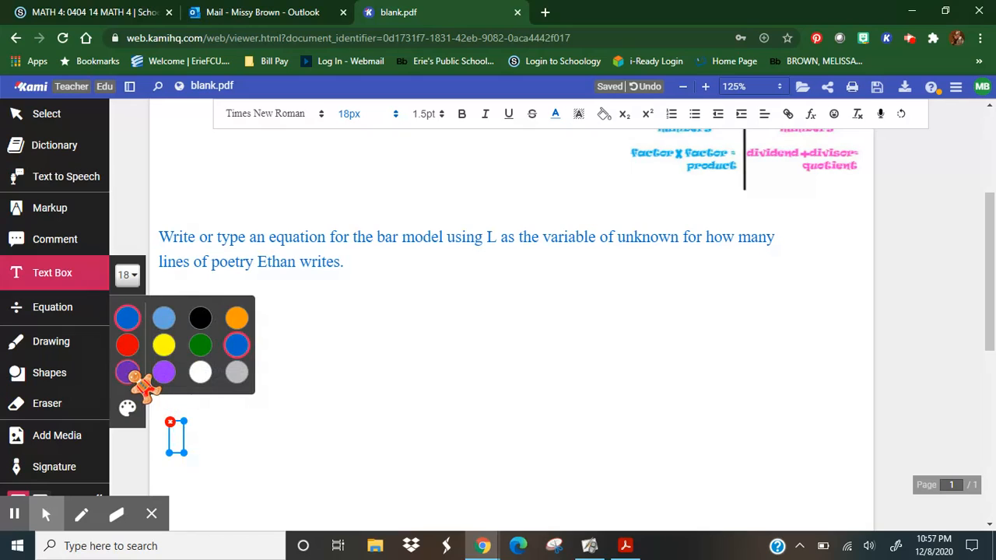
{"action": "left_click", "coordinate": [133, 376]}
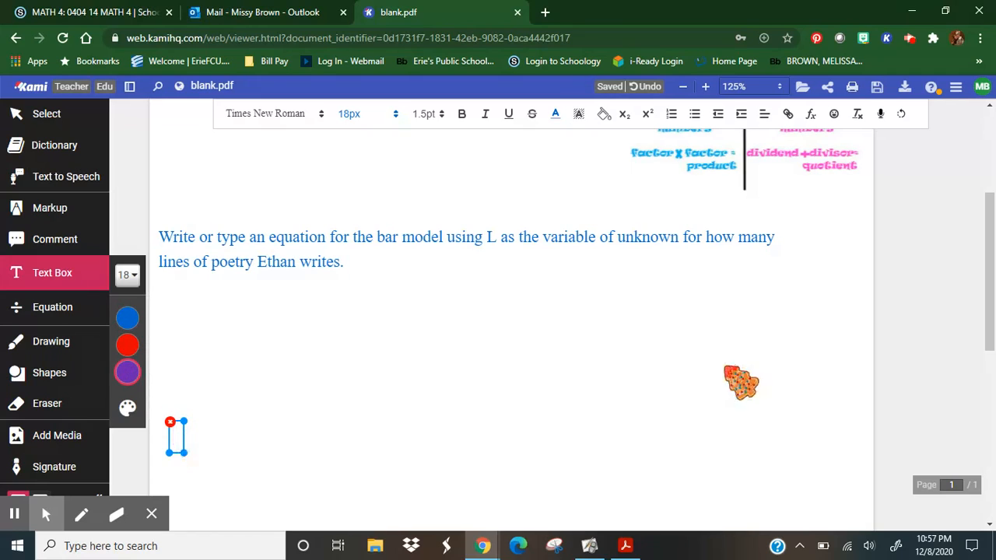
Add a red text box below the equation instruction reading "Ethan writes __________ lines of poetry." and centre it horizontally on the page.
{"action": "mouse_move", "coordinate": [990, 299]}
{"action": "left_mouse_down"}
{"action": "mouse_move", "coordinate": [990, 227]}
{"action": "mouse_move", "coordinate": [993, 315]}
{"action": "left_mouse_up"}
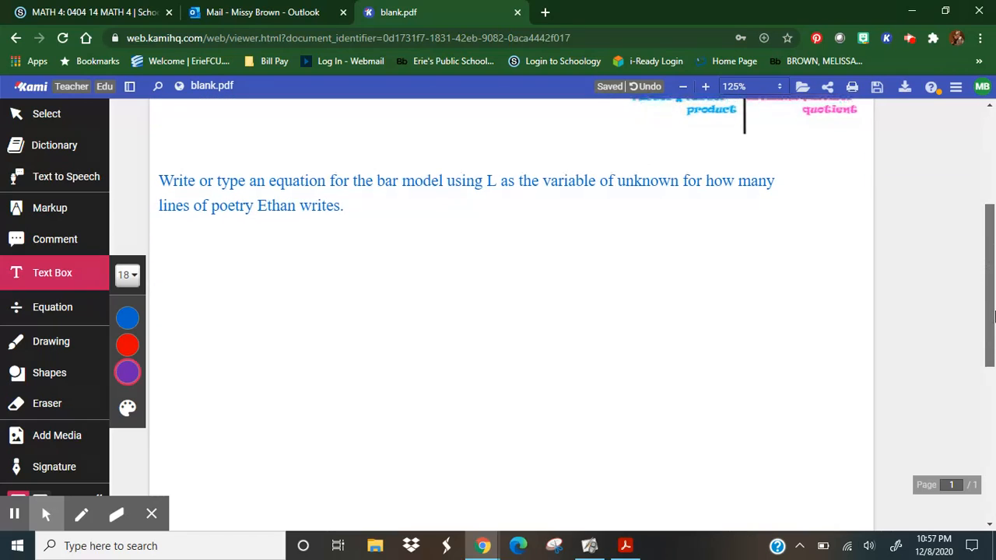
{"action": "left_click", "coordinate": [187, 378]}
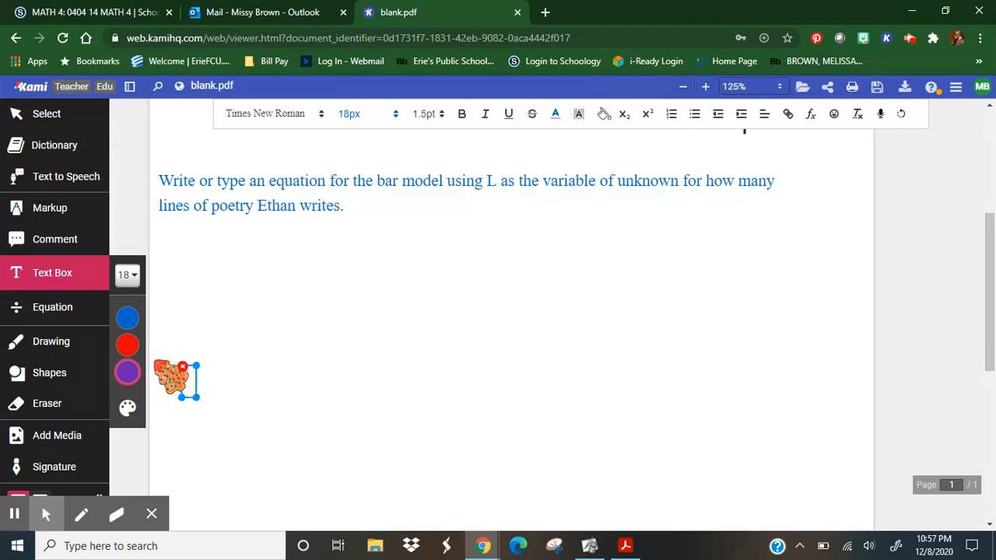
{"action": "left_click", "coordinate": [127, 344]}
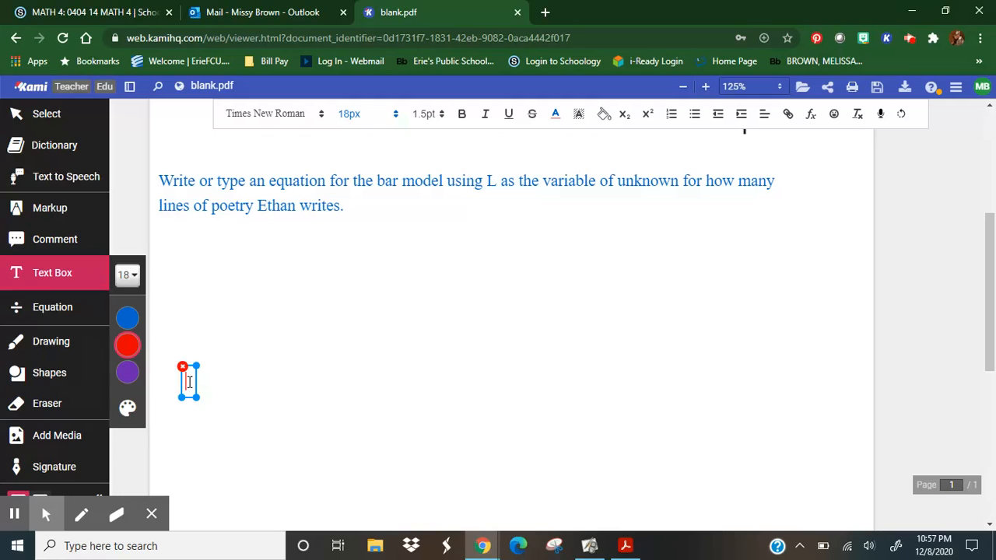
{"action": "type", "text": "Ethan w"}
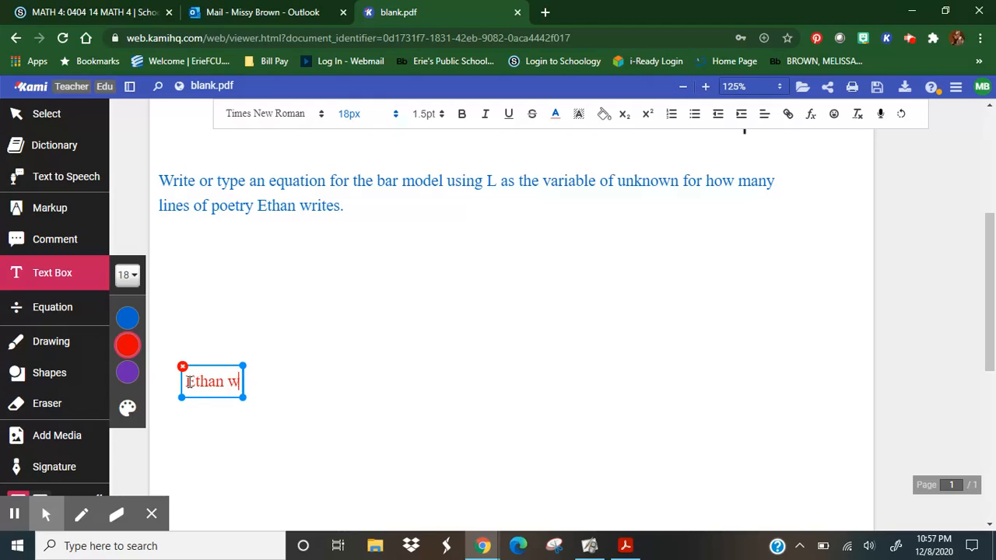
{"action": "type", "text": "rites"}
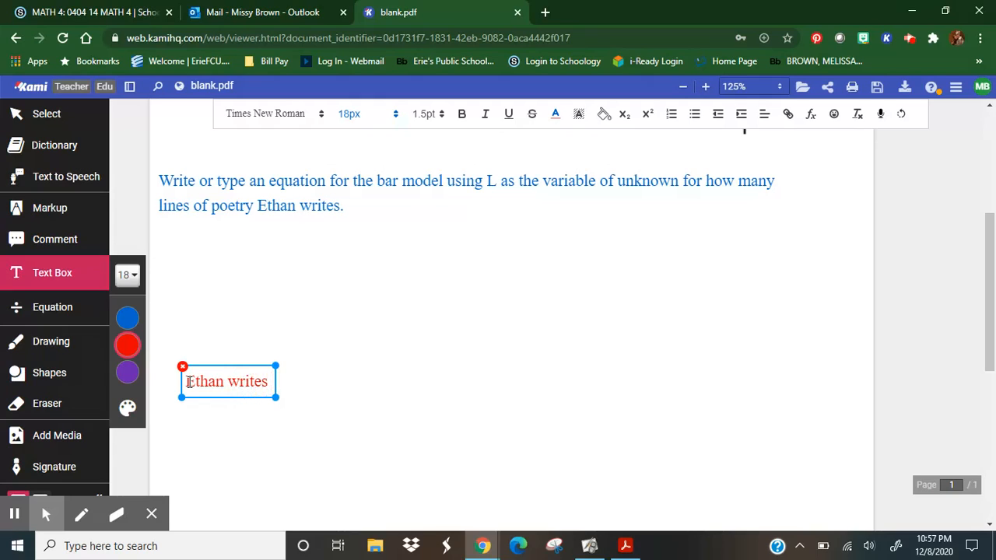
{"action": "type", "text": " _____________"}
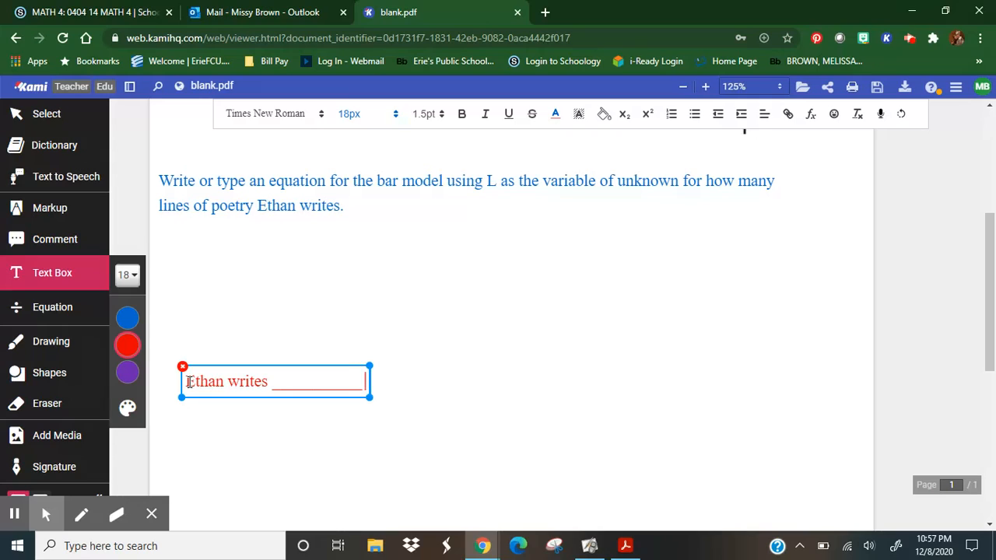
{"action": "type", "text": " lines "}
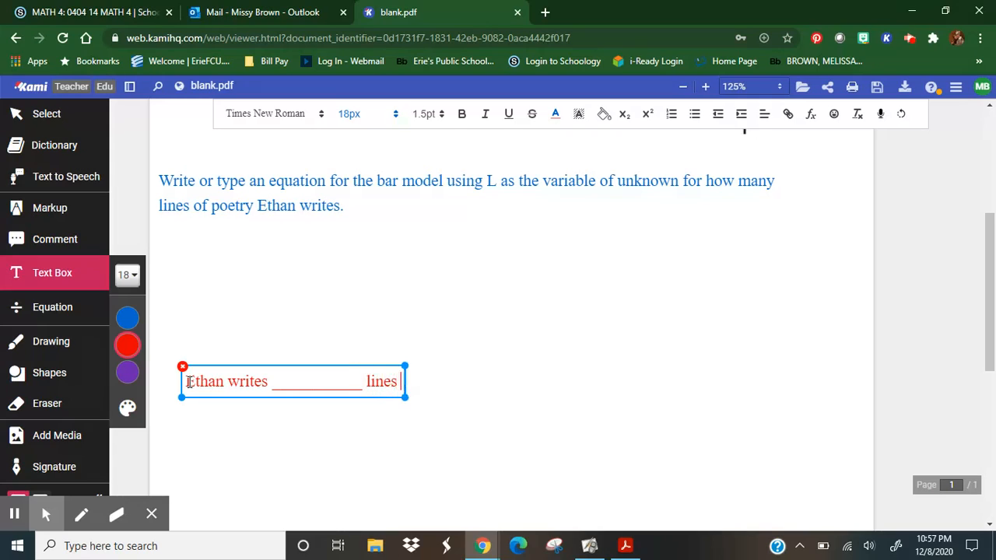
{"action": "type", "text": "of peotry"}
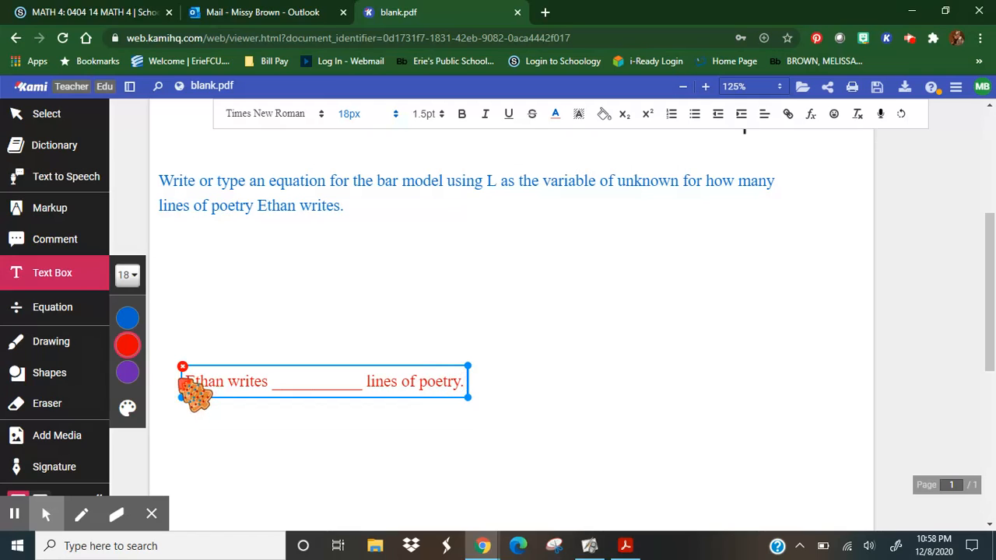
{"action": "left_click_drag", "start_coordinate": [190, 394], "coordinate": [352, 407]}
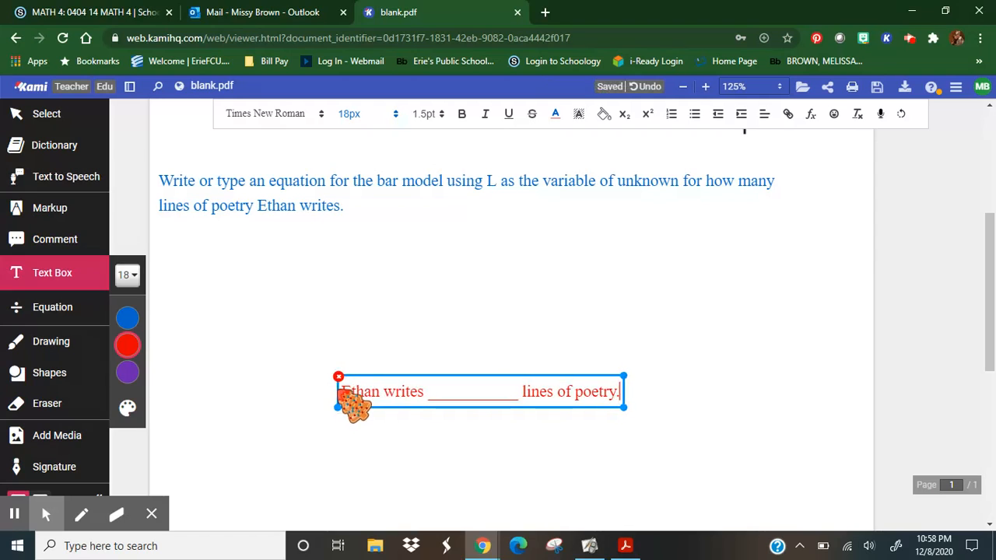
Set the zoom to 100% and shift the blue equation instruction down to leave more room for the bar model.
{"action": "left_click", "coordinate": [752, 87]}
{"action": "left_click", "coordinate": [752, 173]}
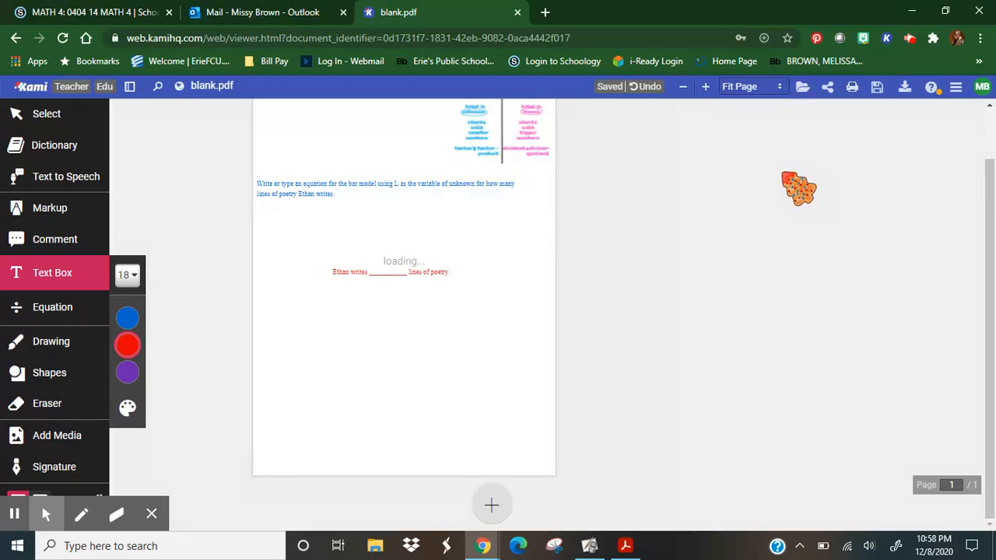
{"action": "left_click", "coordinate": [778, 92]}
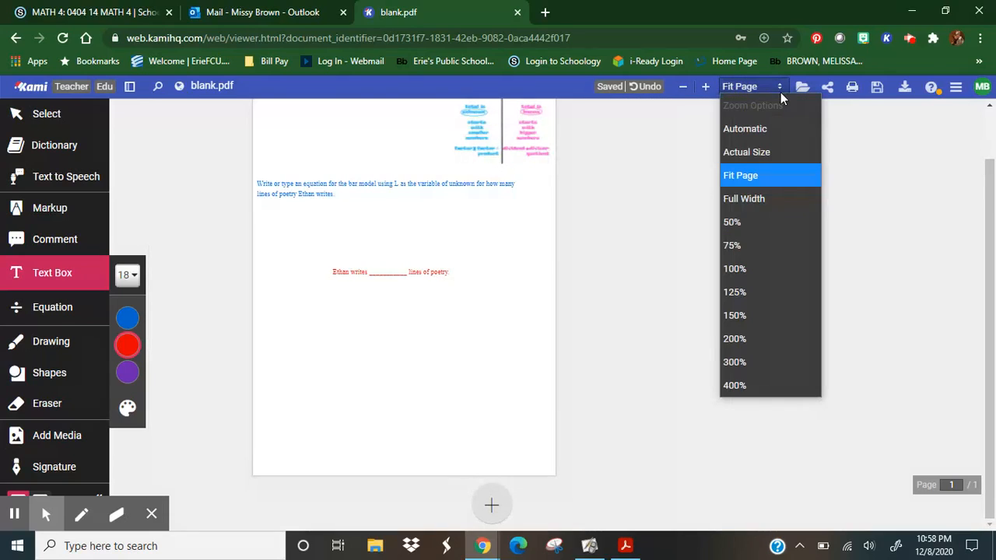
{"action": "left_click", "coordinate": [761, 264]}
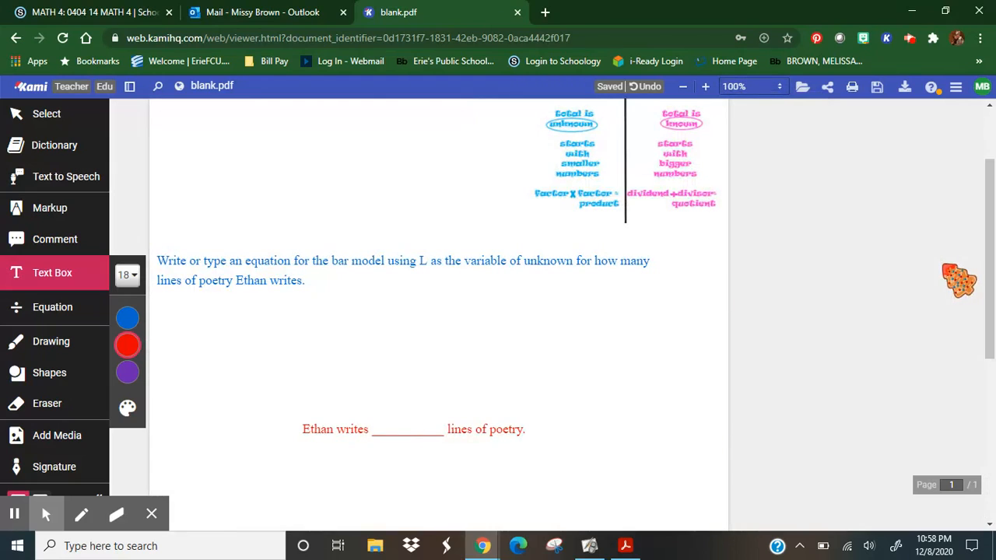
{"action": "left_click_drag", "start_coordinate": [990, 281], "coordinate": [990, 248]}
{"action": "left_click", "coordinate": [321, 342]}
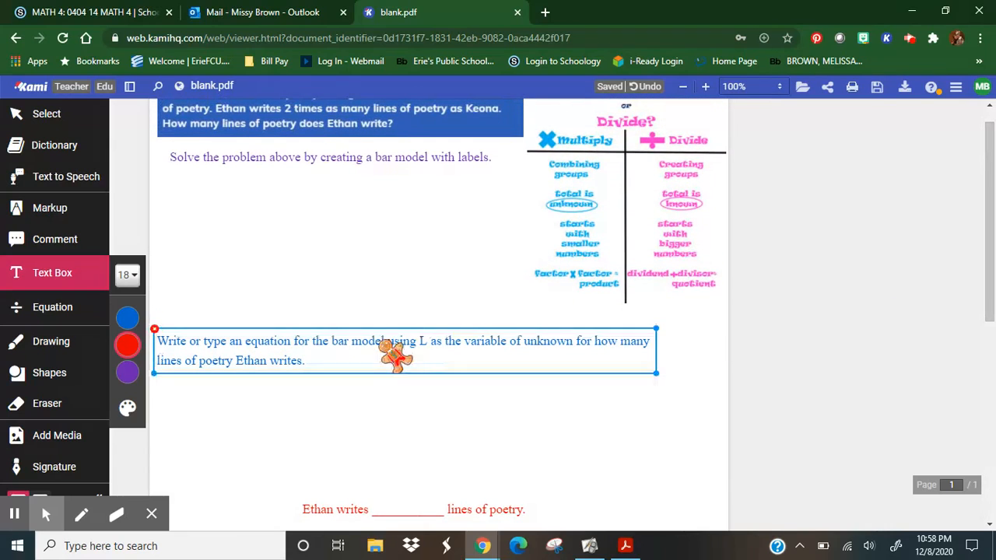
{"action": "left_click_drag", "start_coordinate": [316, 341], "coordinate": [324, 369]}
{"action": "left_click", "coordinate": [206, 342]}
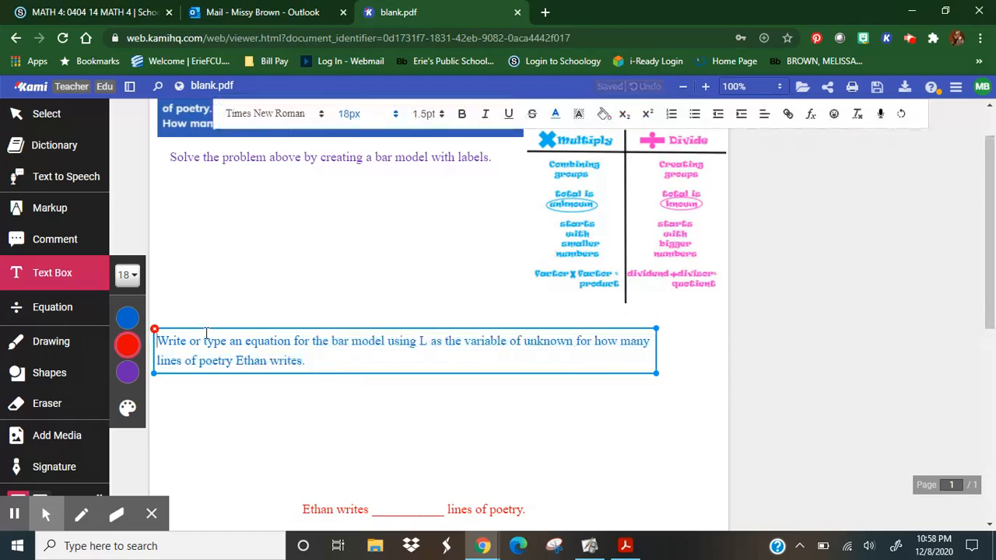
{"action": "left_click_drag", "start_coordinate": [206, 342], "coordinate": [218, 425]}
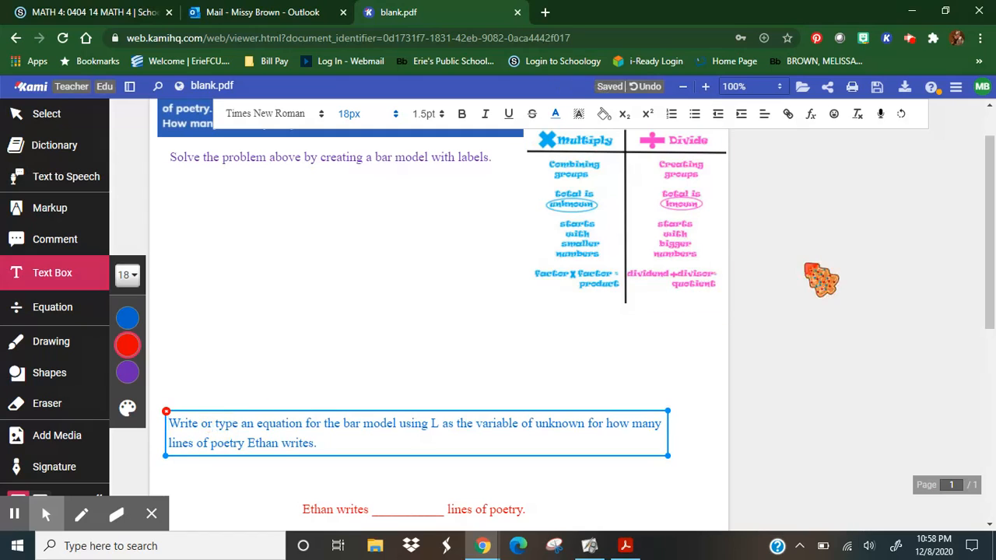
Move the red answer sentence further down to leave working space below the blue equation instruction.
{"action": "left_click_drag", "start_coordinate": [985, 226], "coordinate": [994, 277]}
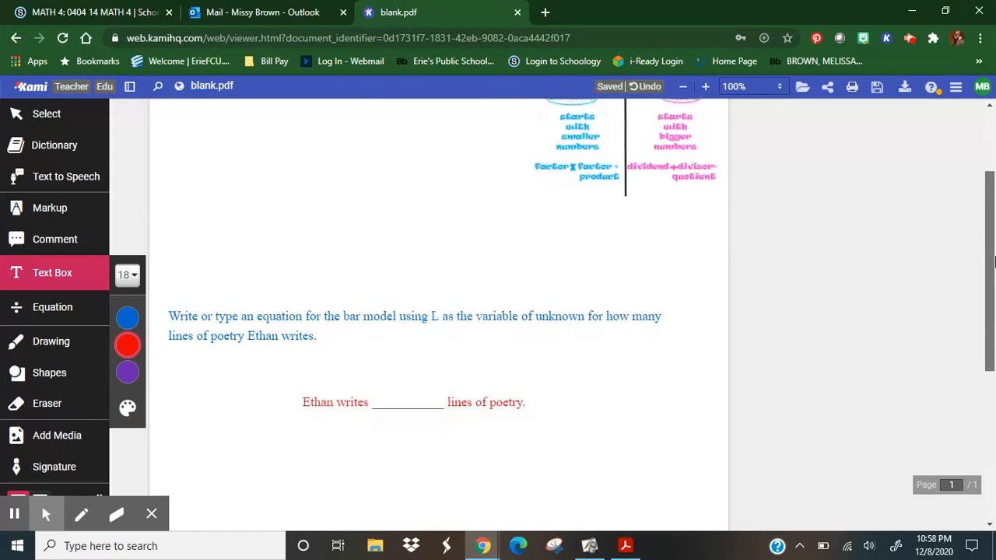
{"action": "left_click", "coordinate": [410, 377]}
{"action": "left_click_drag", "start_coordinate": [380, 372], "coordinate": [363, 427]}
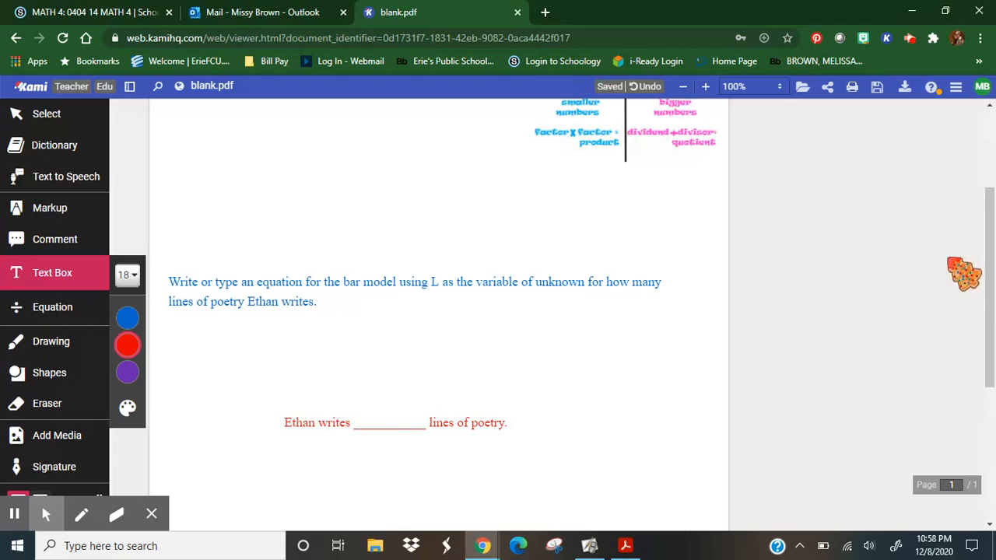
Start exporting the document to Google Drive and choose the school Google account for selecting the destination folder.
{"action": "left_click_drag", "start_coordinate": [992, 286], "coordinate": [990, 200]}
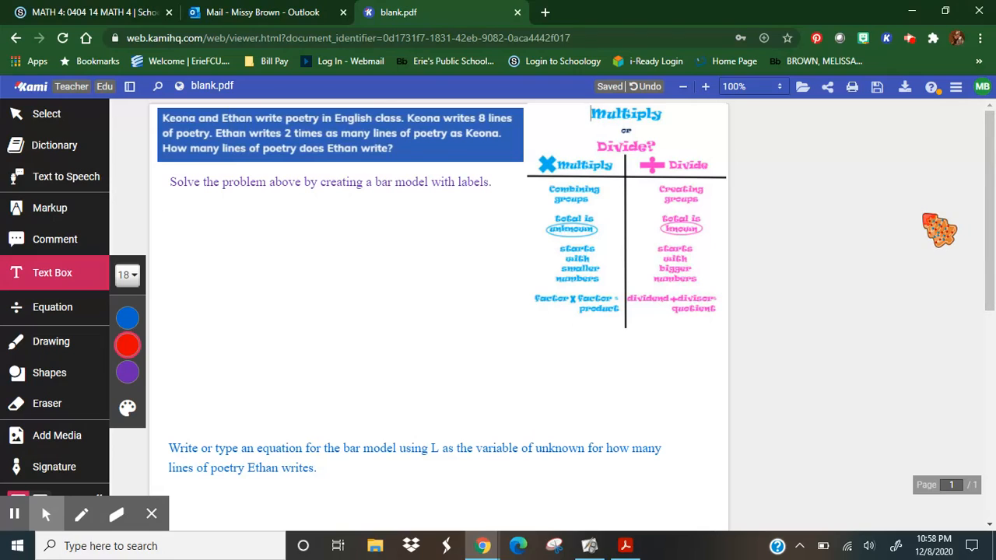
{"action": "left_click", "coordinate": [905, 87]}
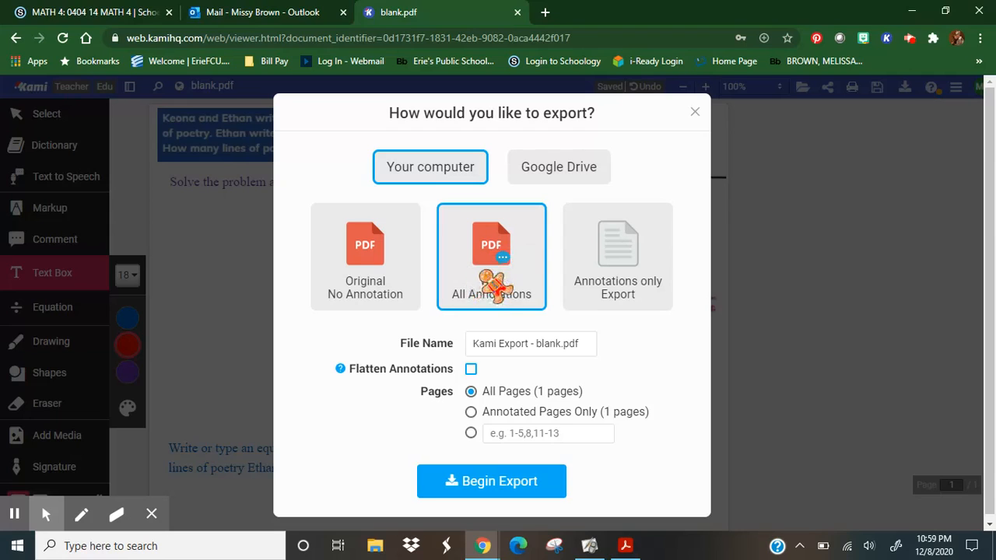
{"action": "left_click", "coordinate": [585, 168]}
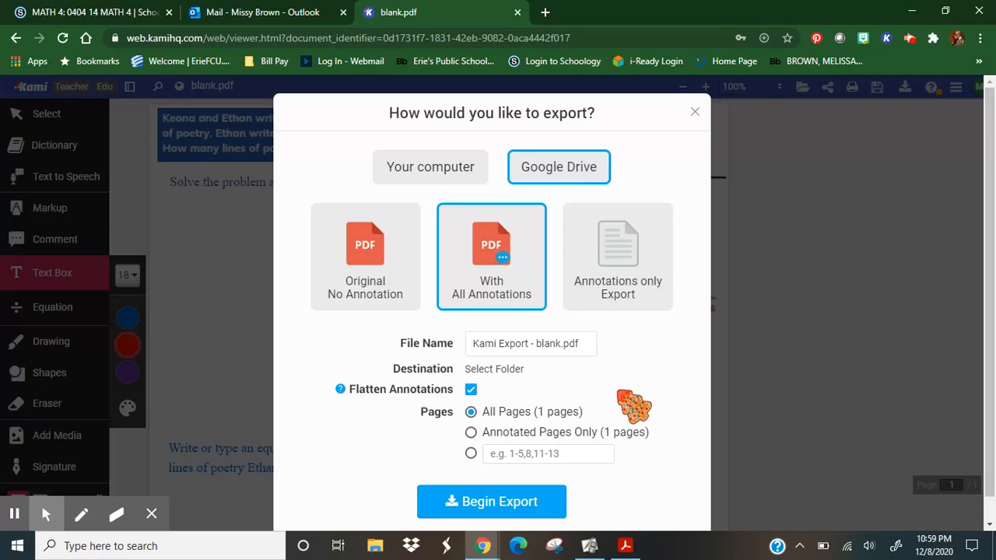
{"action": "left_click", "coordinate": [504, 369]}
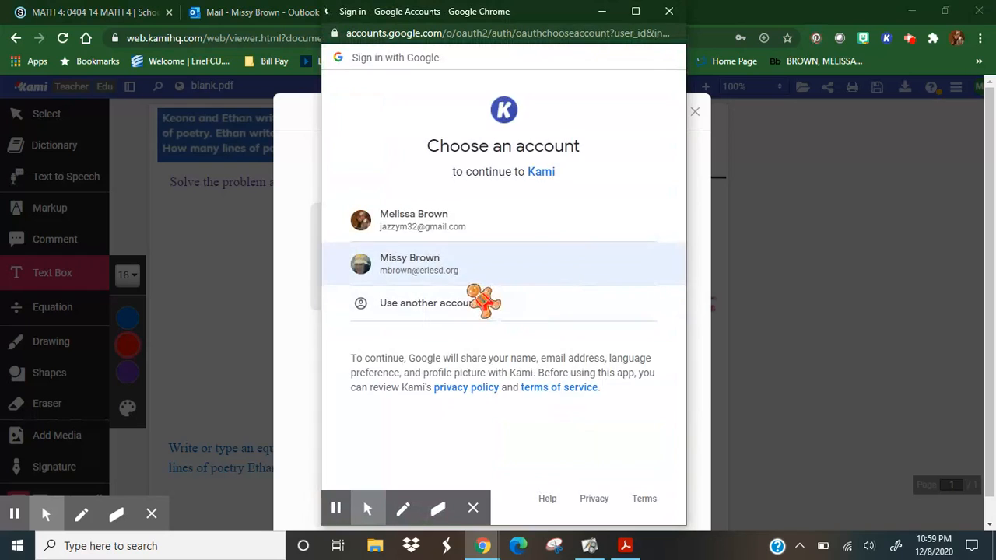
{"action": "left_click", "coordinate": [446, 270]}
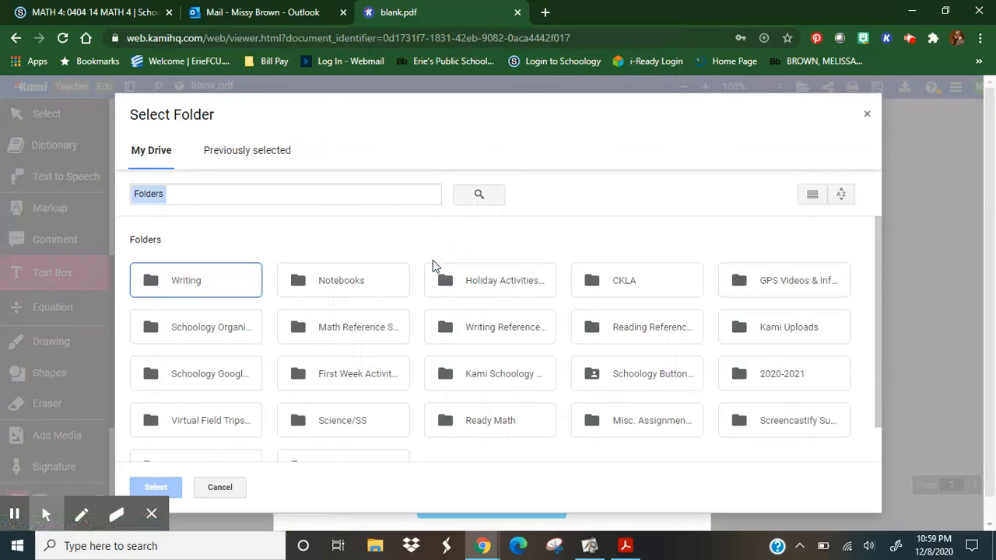
Set the Unit 2 folder inside Ready Math as the destination and export the PDF with flattened annotations.
{"action": "double_click", "coordinate": [502, 428]}
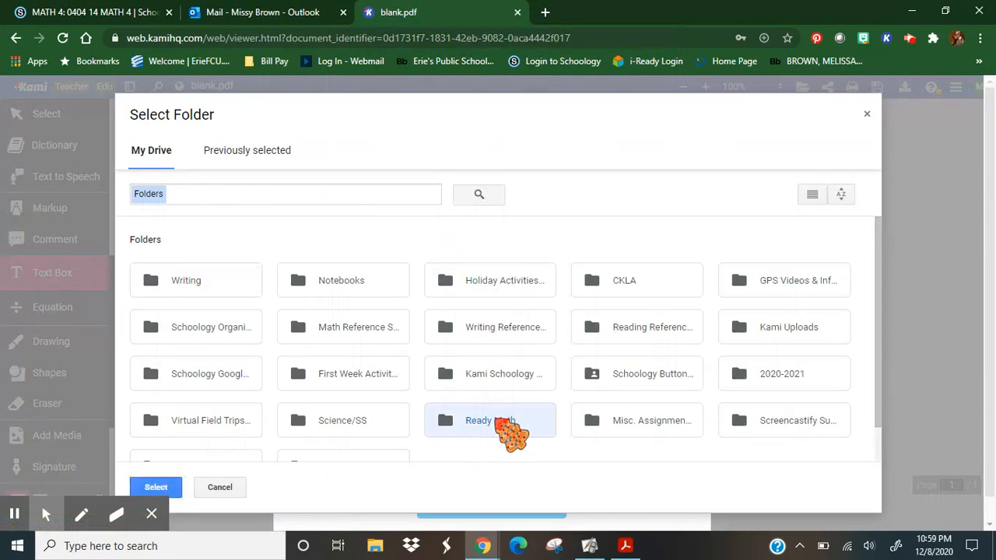
{"action": "left_click", "coordinate": [225, 311]}
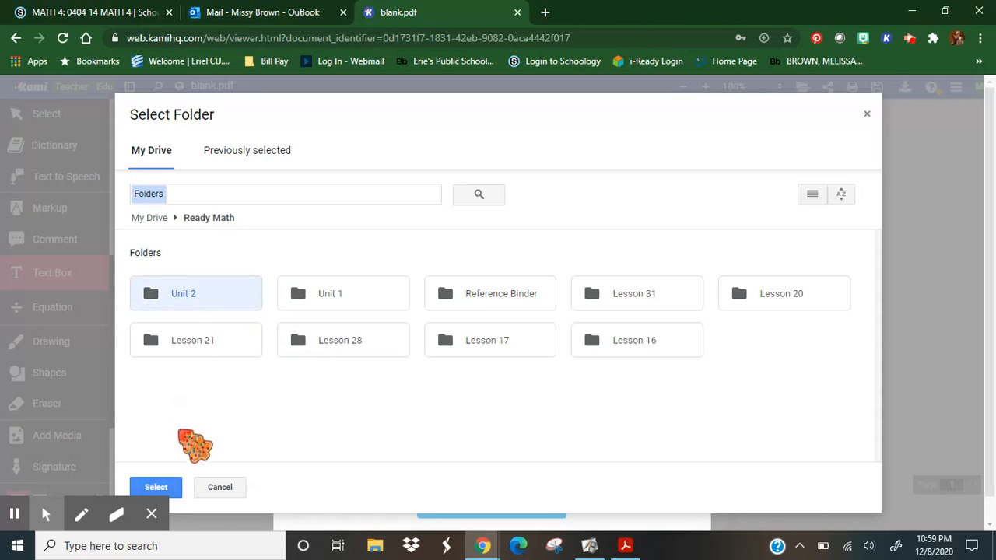
{"action": "left_click", "coordinate": [159, 487]}
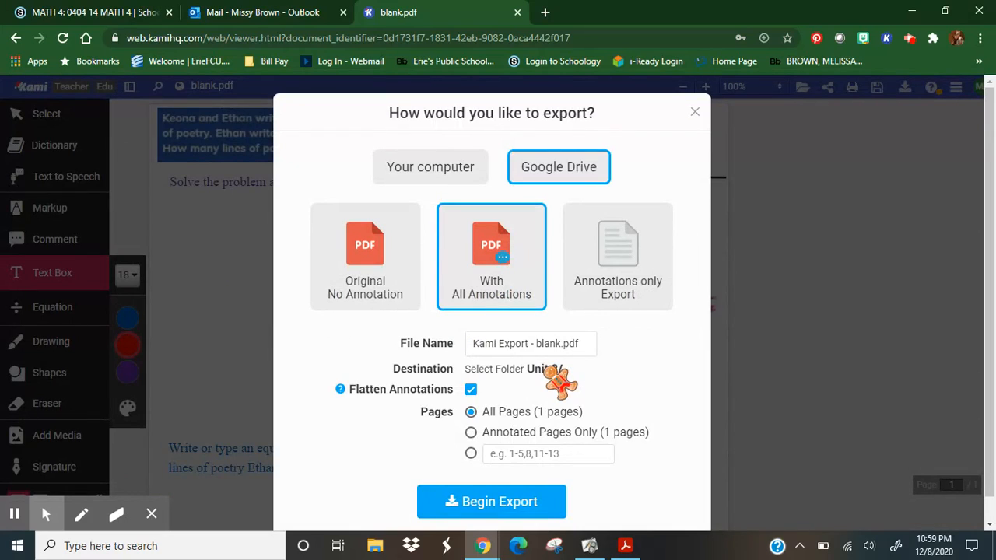
{"action": "left_click", "coordinate": [490, 502]}
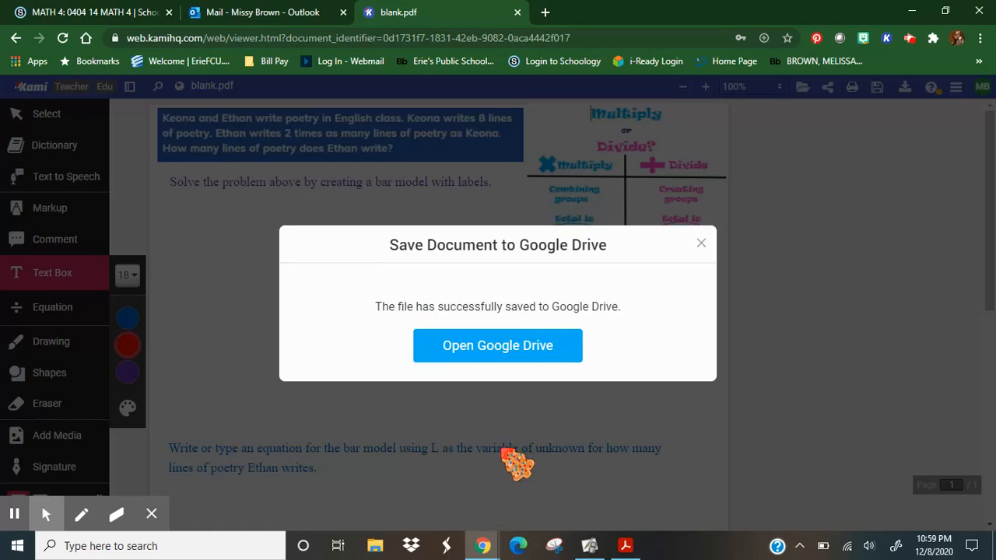
Switch to Google Drive, close the blank.pdf tab, and open "Kami Export - blank.pdf" with Annotate with Kami.
{"action": "left_click", "coordinate": [496, 346]}
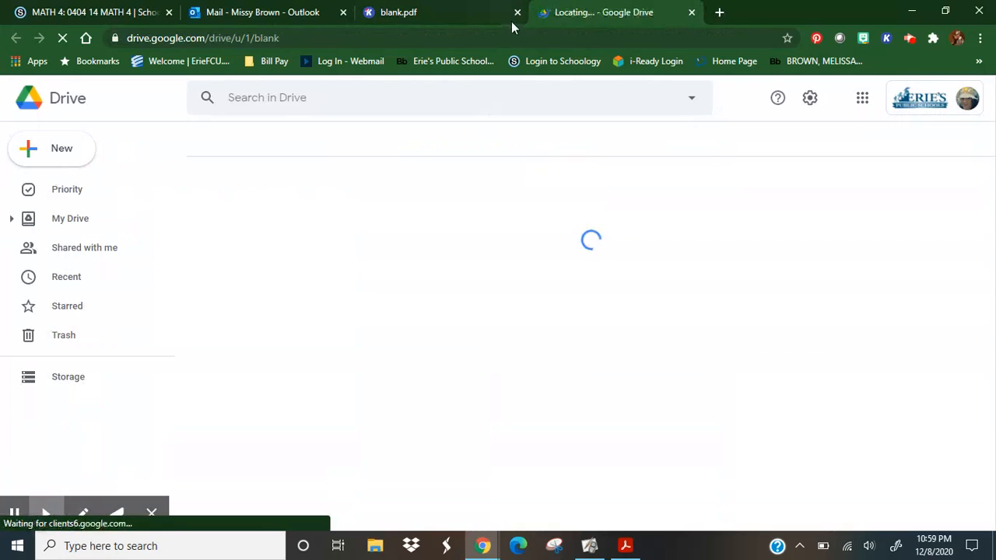
{"action": "left_click", "coordinate": [517, 13]}
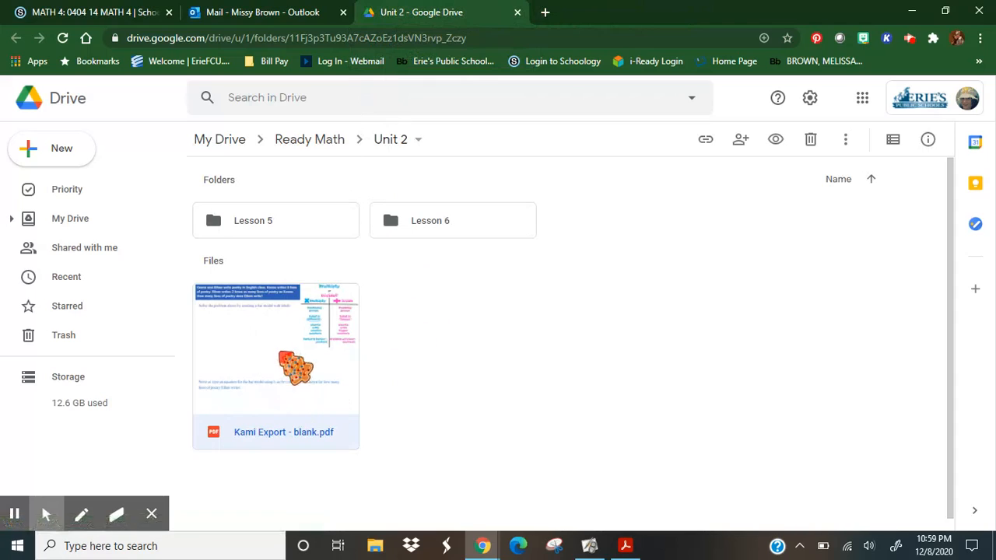
{"action": "double_click", "coordinate": [278, 371]}
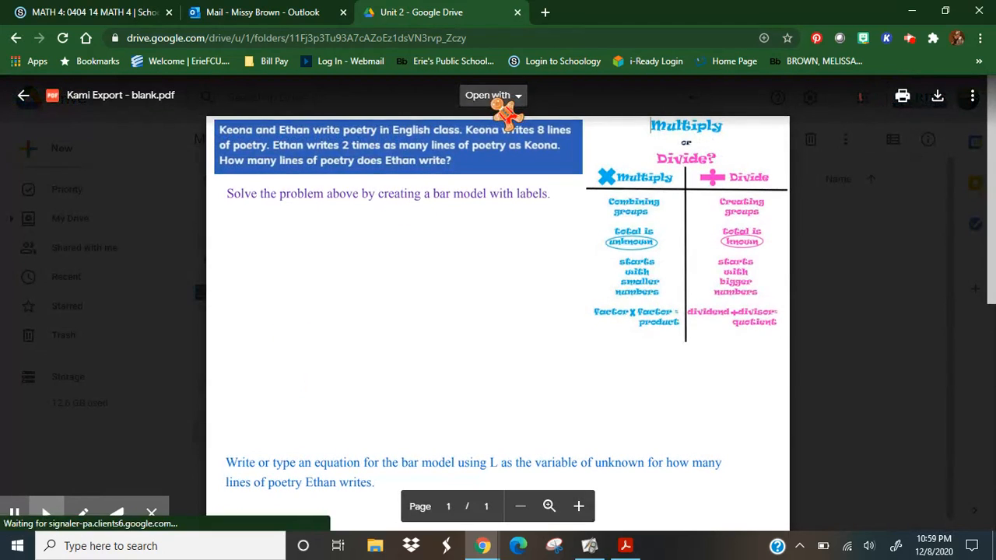
{"action": "left_click", "coordinate": [502, 97]}
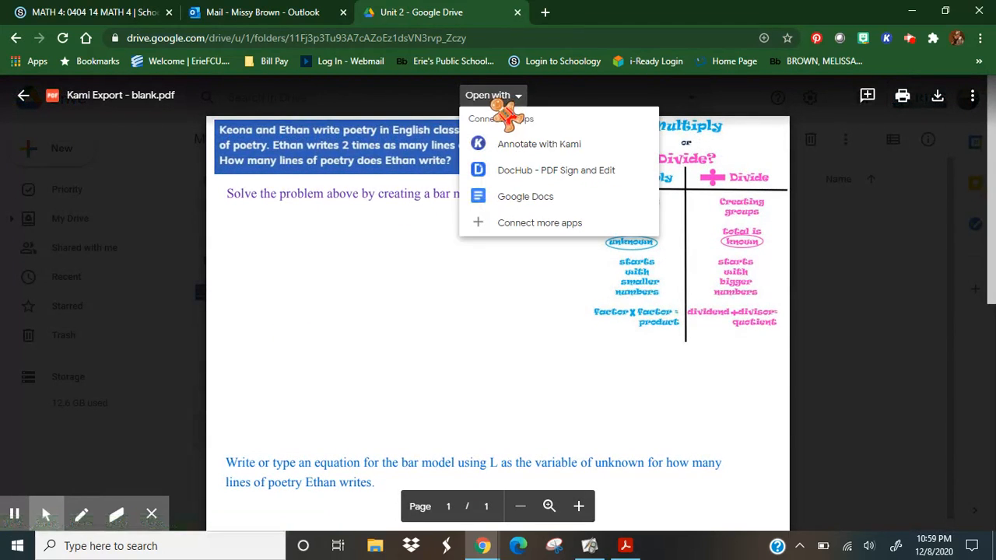
{"action": "left_click", "coordinate": [529, 145]}
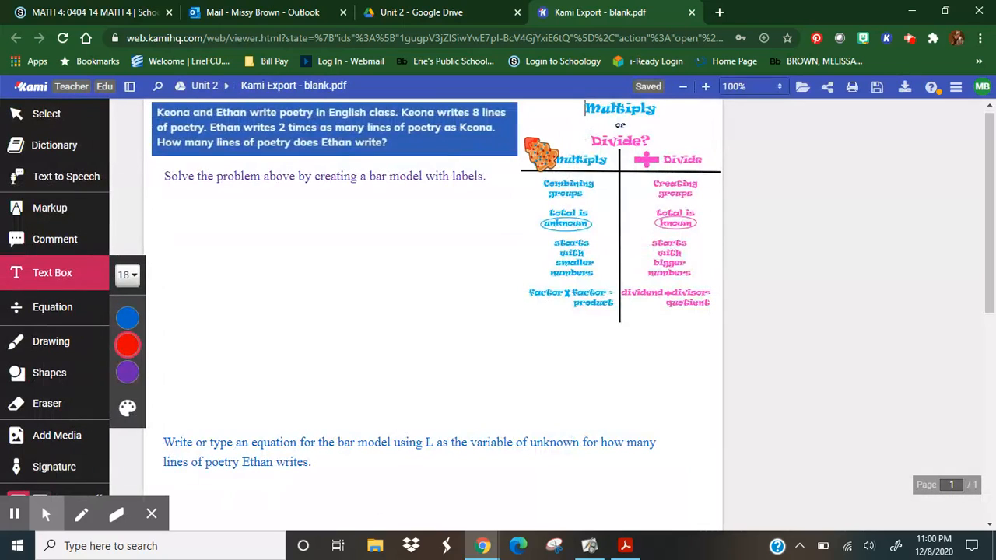
Test whether the purple bar model instruction in the exported PDF can still be edited or moved.
{"action": "double_click", "coordinate": [444, 174]}
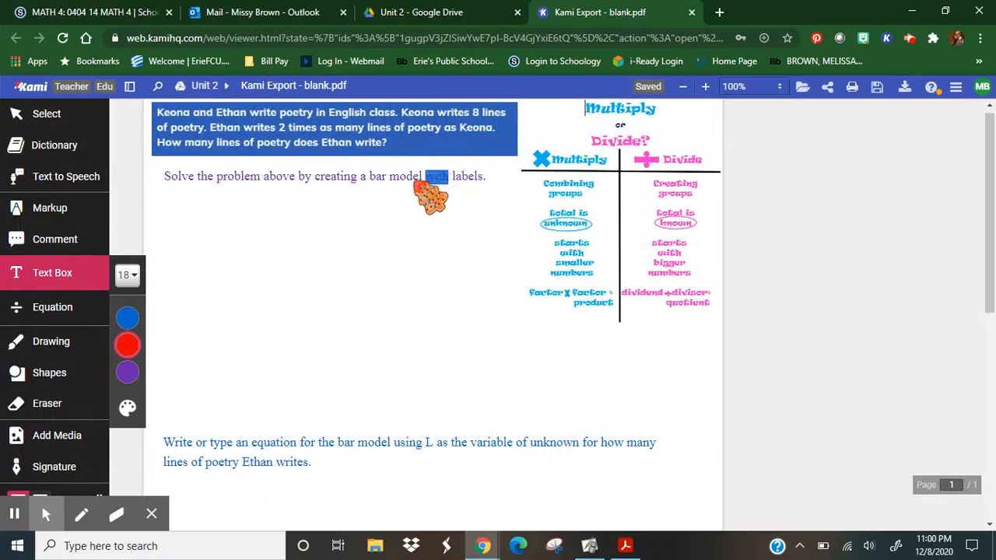
{"action": "left_click_drag", "start_coordinate": [366, 172], "coordinate": [488, 174]}
{"action": "left_click", "coordinate": [263, 116]}
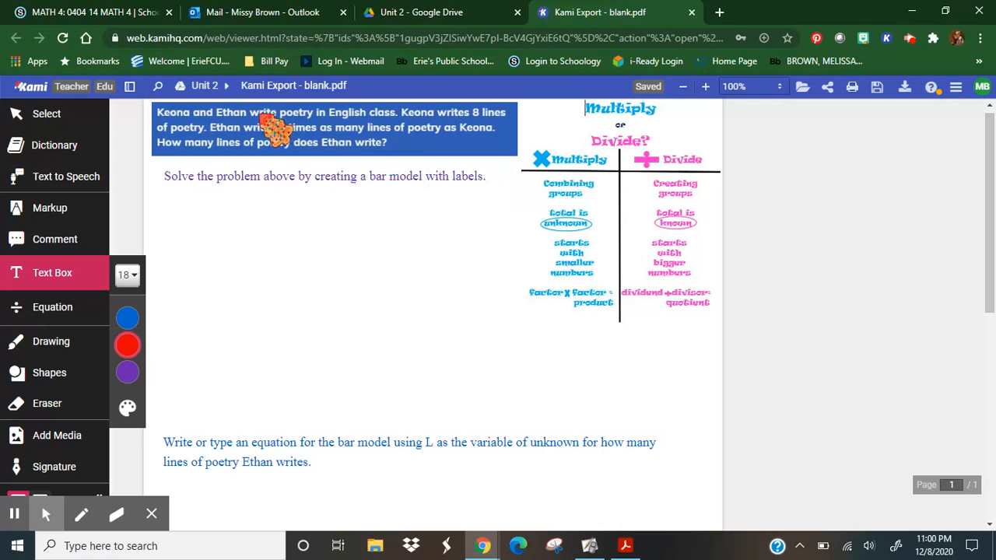
{"action": "left_click", "coordinate": [46, 115]}
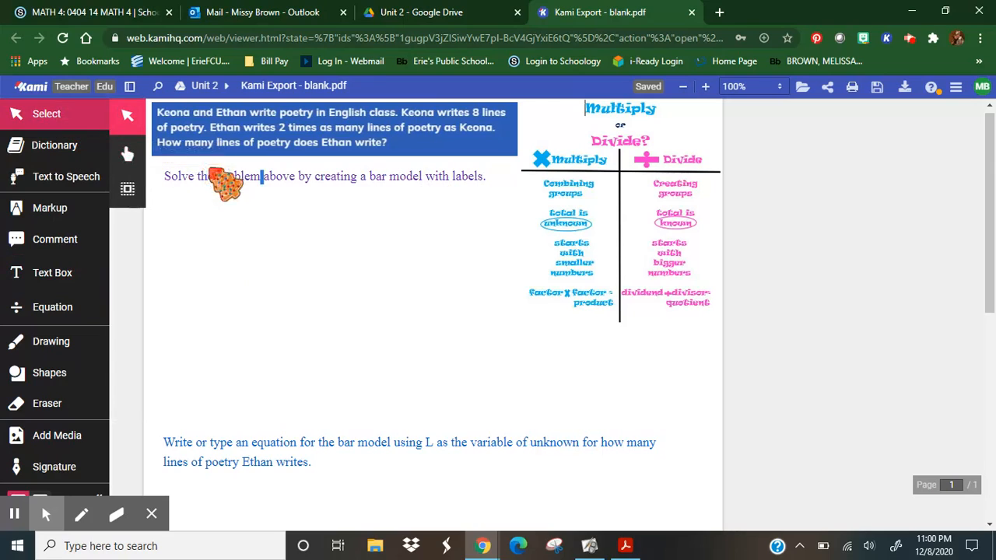
{"action": "left_click_drag", "start_coordinate": [211, 170], "coordinate": [204, 245]}
{"action": "left_click", "coordinate": [215, 280]}
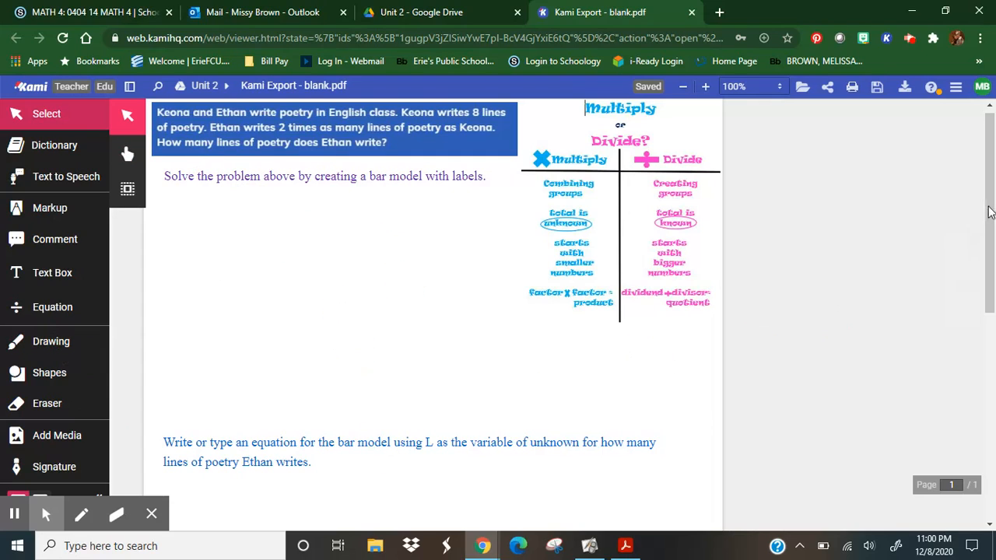
{"action": "left_click_drag", "start_coordinate": [993, 208], "coordinate": [992, 128]}
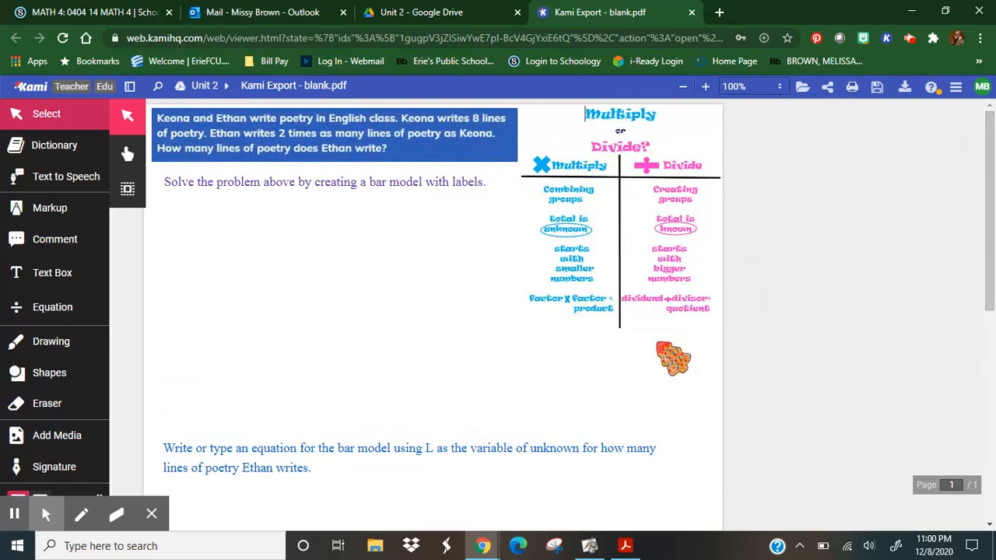